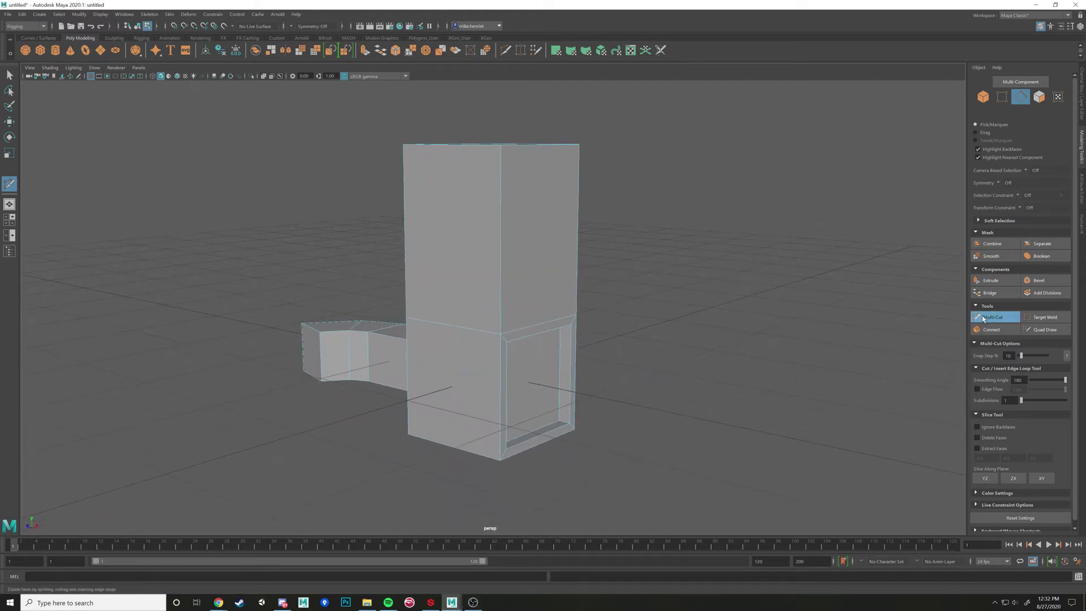
- Cut diagonal edges with Multi-Cut from the four corners of the upper front face to one inner point in its upper half
alt+drag(773, 285, 723, 327)
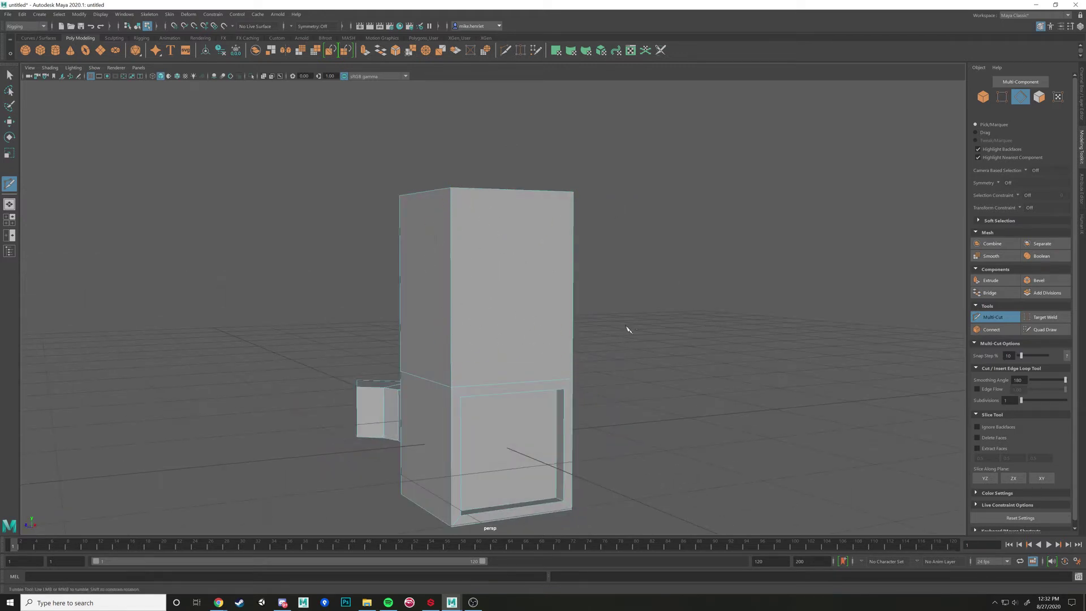
alt+drag(696, 286, 720, 327)
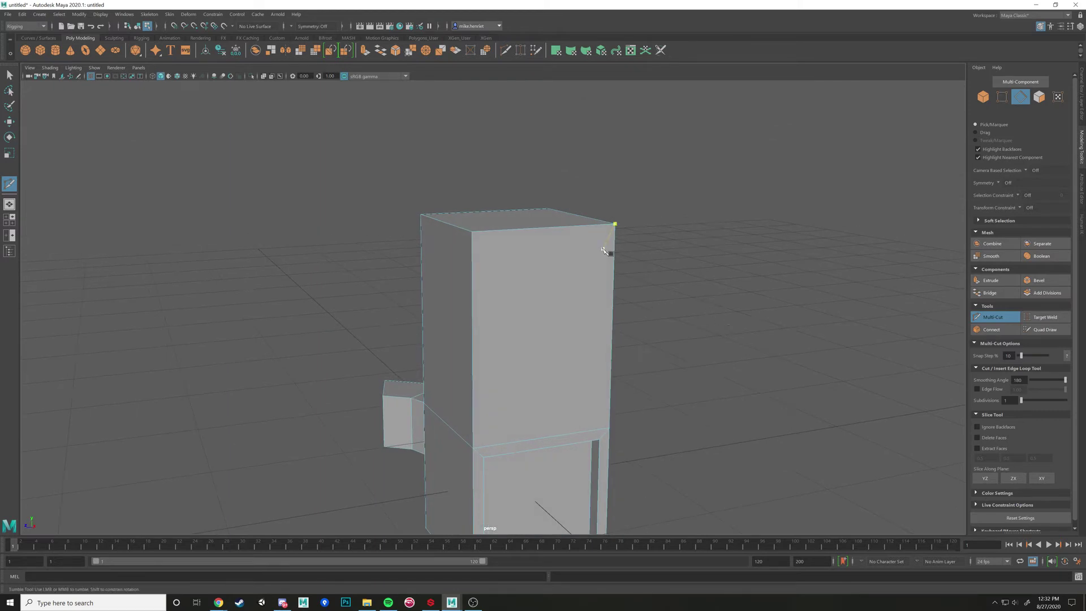
mouse_move(604, 251)
alt+mouse_down()
mouse_move(677, 294)
mouse_move(679, 265)
mouse_move(599, 257)
mouse_move(668, 311)
mouse_move(659, 226)
mouse_move(604, 243)
mouse_move(632, 226)
mouse_move(669, 233)
mouse_move(604, 228)
mouse_move(627, 221)
mouse_move(616, 245)
alt+mouse_up()
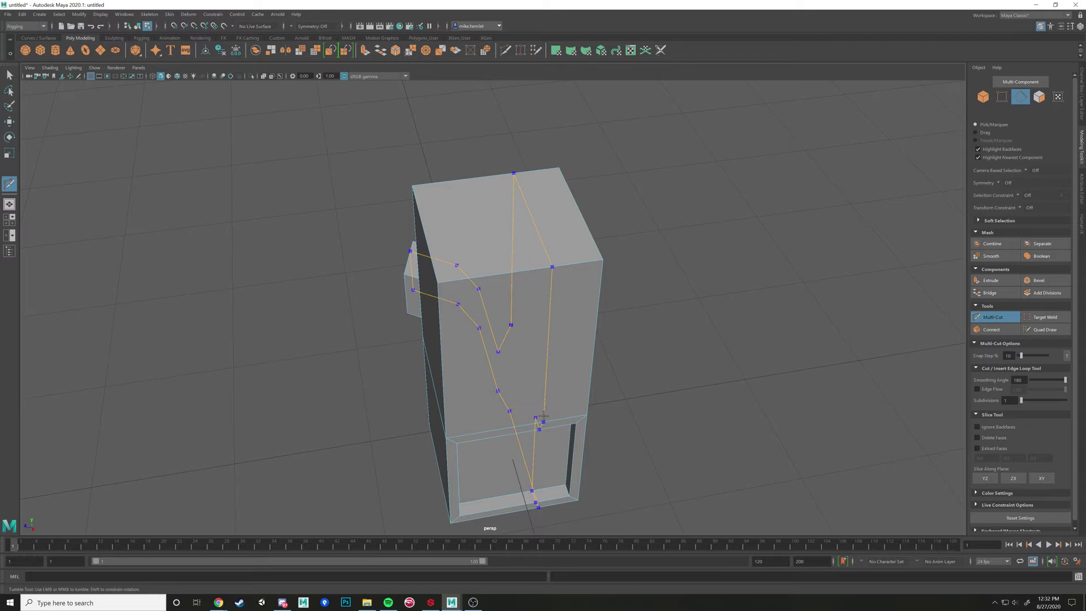
mouse_move(570, 368)
alt+mouse_down()
mouse_move(623, 339)
mouse_move(563, 371)
alt+mouse_up()
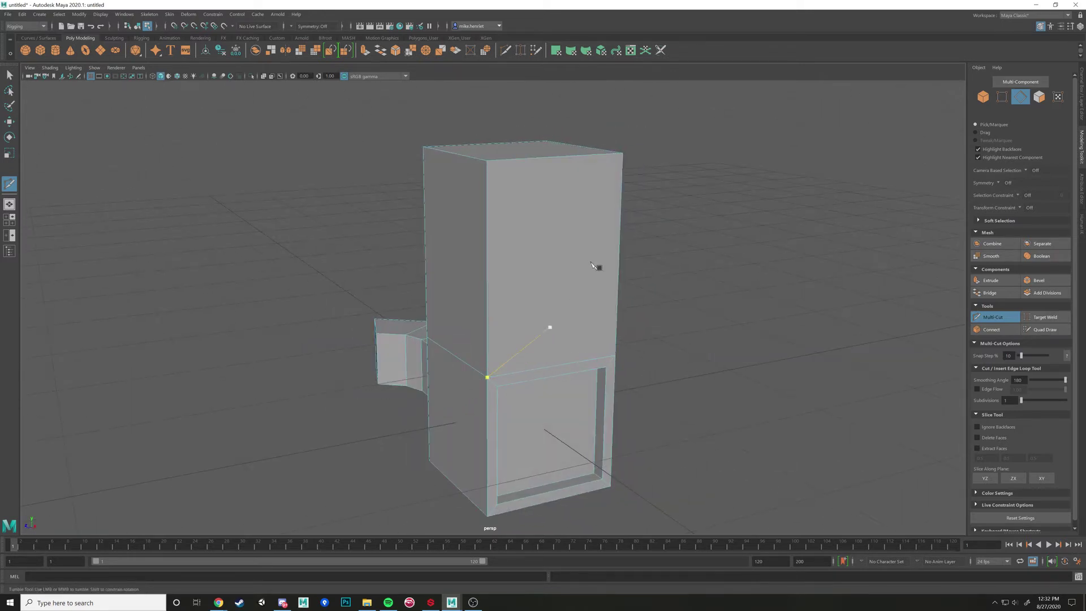
alt+drag(541, 216, 423, 156)
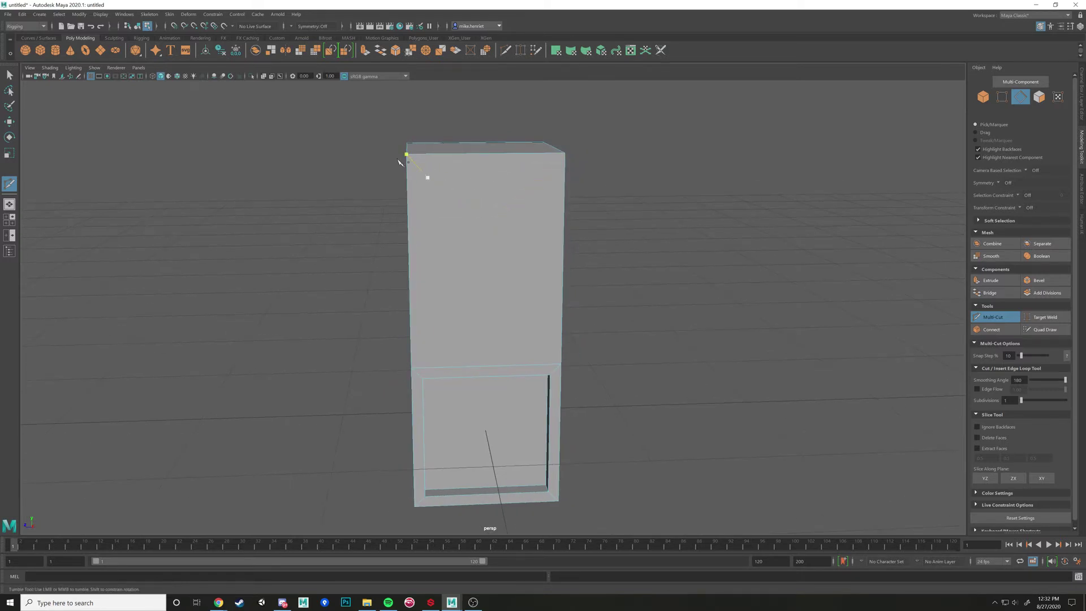
alt+drag(399, 163, 492, 218)
click(464, 164)
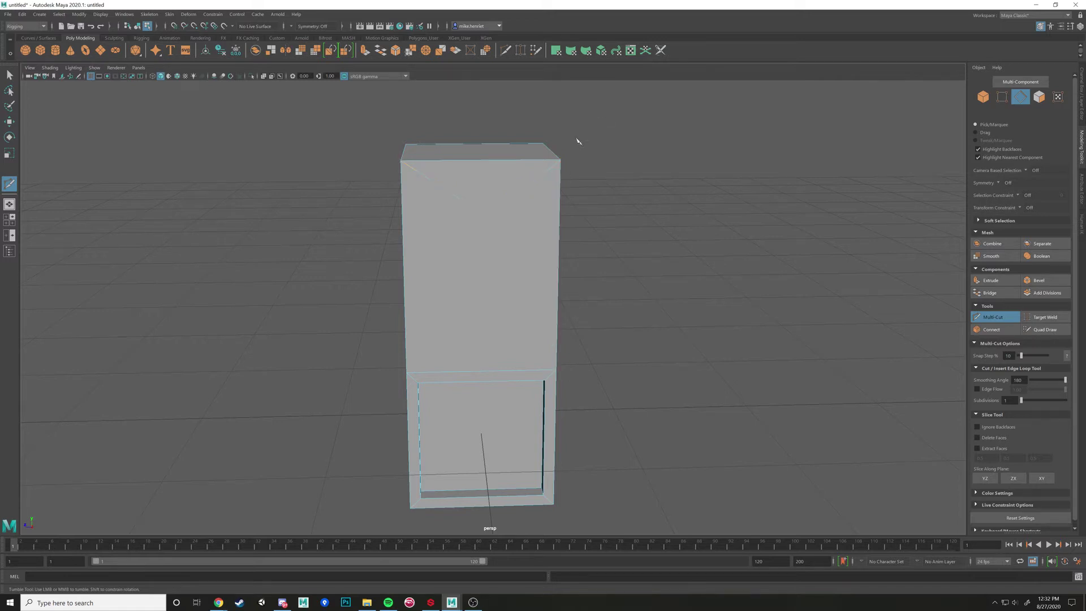
alt+drag(577, 141, 458, 194)
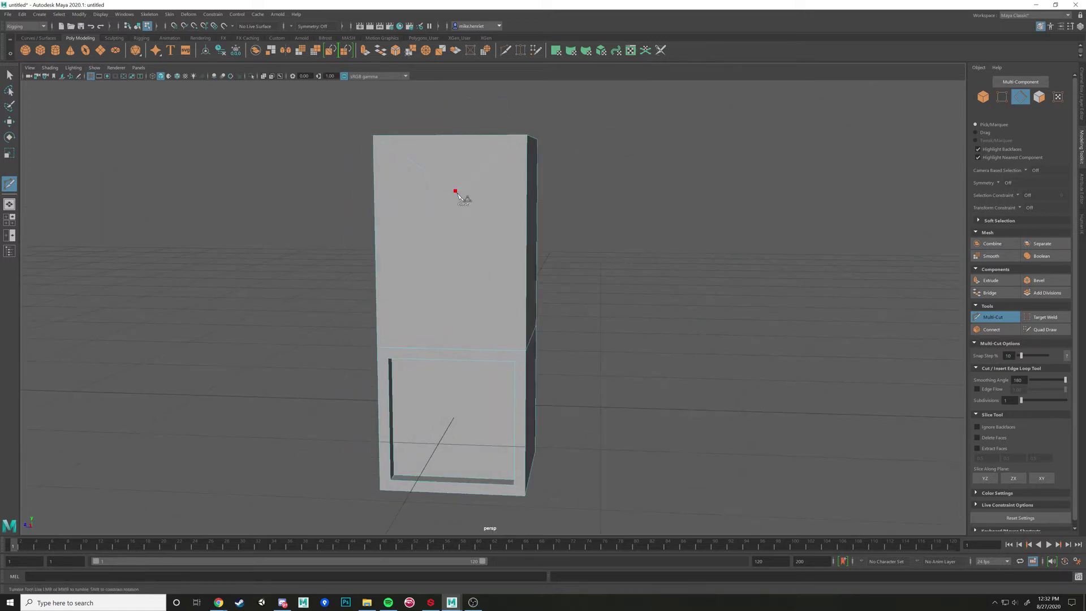
click(455, 191)
click(456, 191)
- Examine how previewed edge loops run around the tower's upper section and its diagonally cut front face
alt+drag(594, 253, 566, 207)
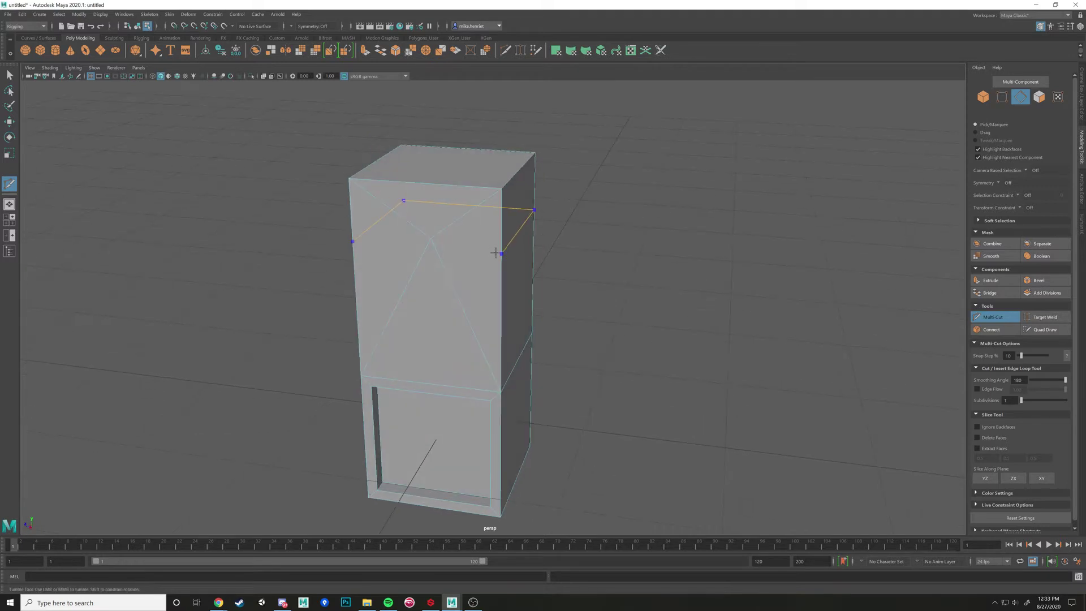
alt+drag(547, 280, 529, 260)
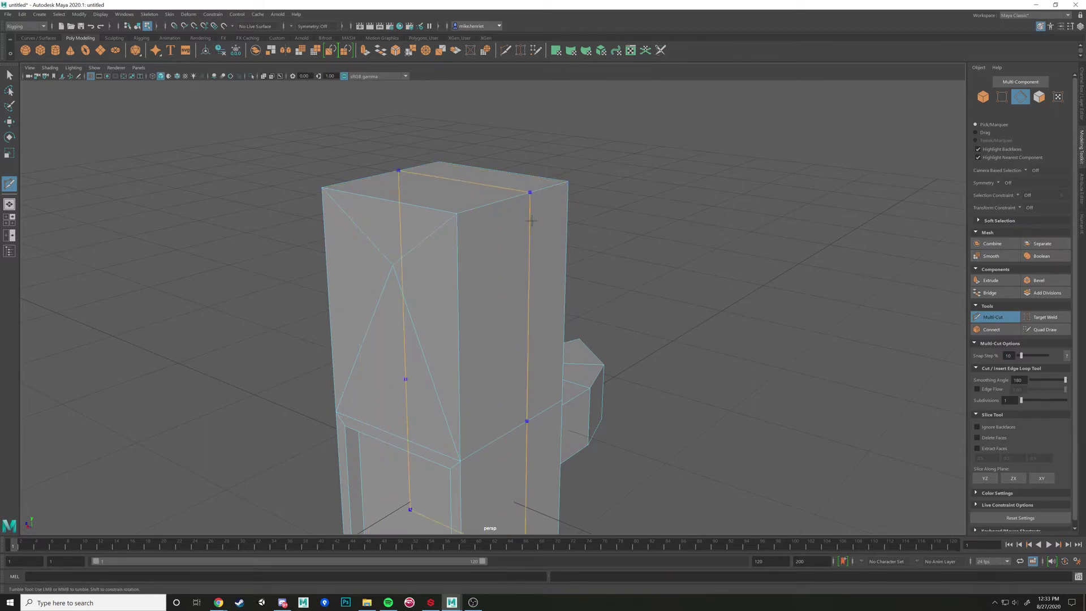
alt+drag(526, 189, 472, 279)
alt+right_drag(471, 279, 491, 203)
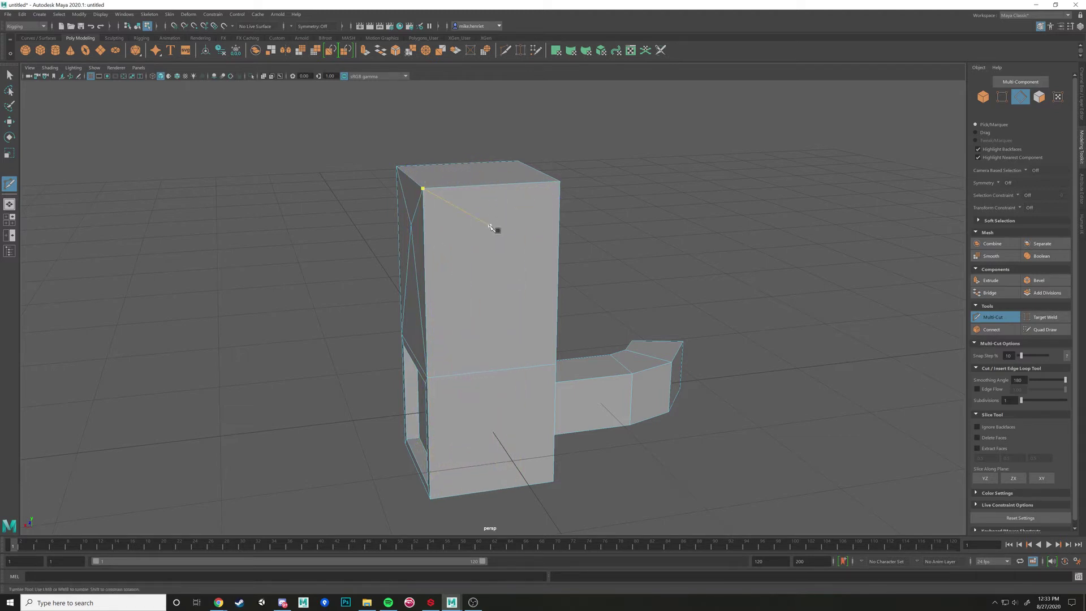
alt+drag(498, 229, 478, 347)
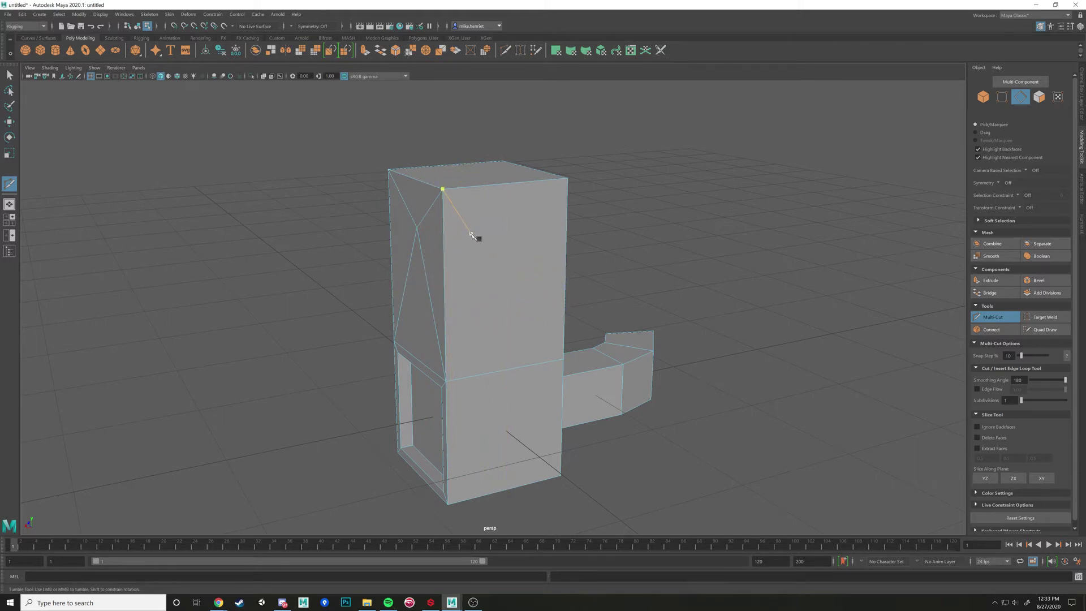
alt+drag(483, 235, 491, 181)
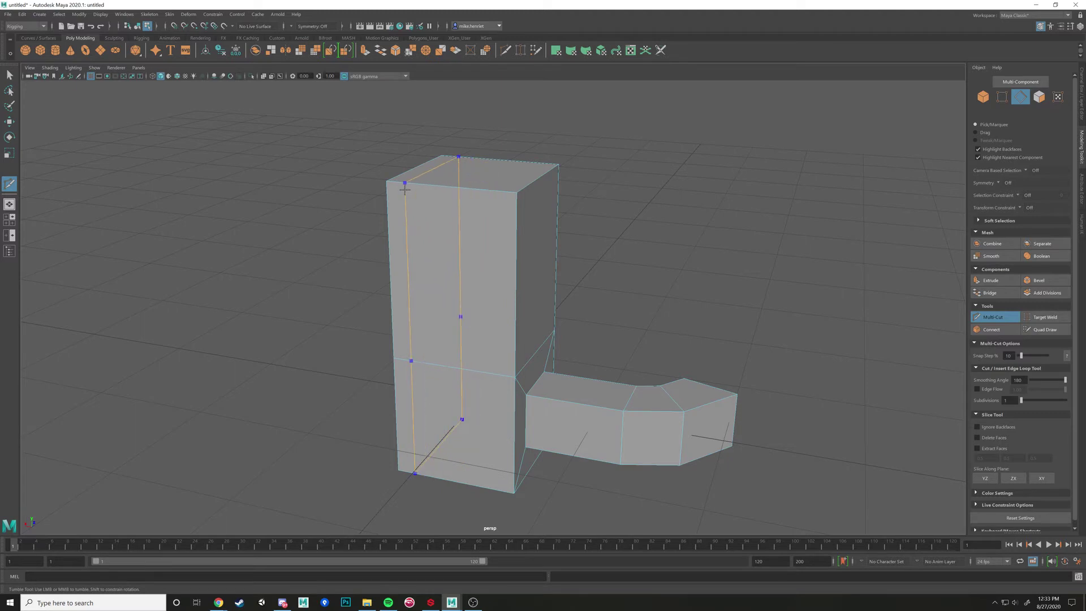
alt+drag(473, 245, 555, 303)
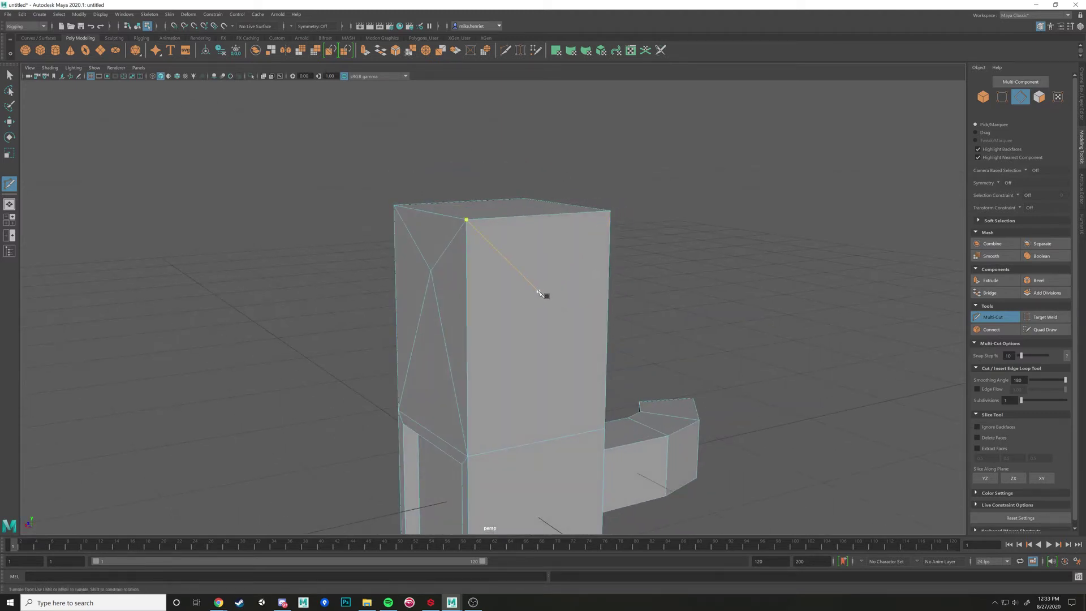
scroll(535, 226, down, 2)
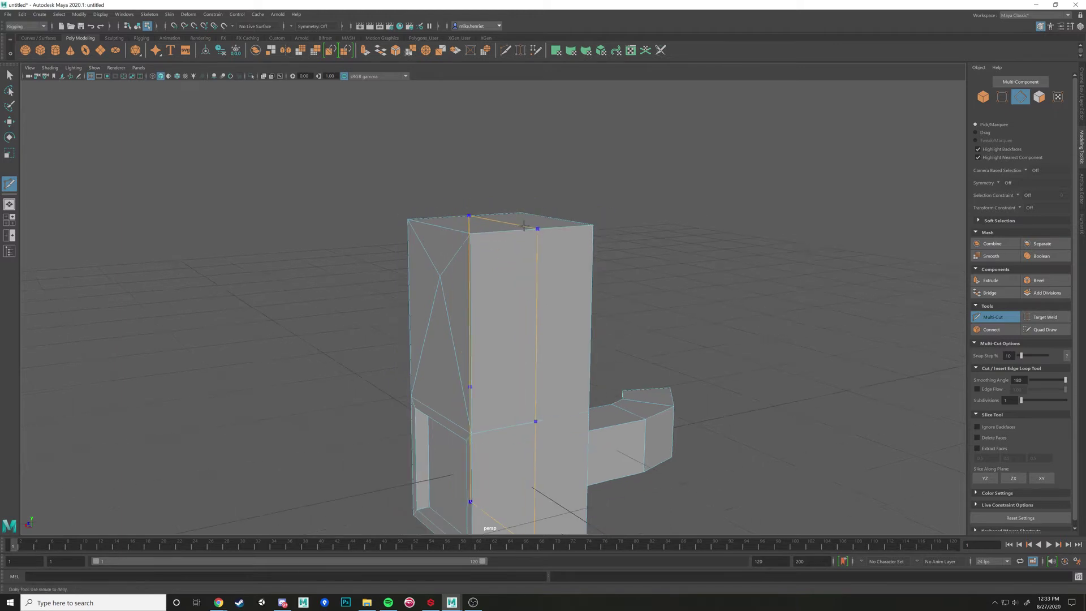
alt+middle_drag(521, 255, 512, 230)
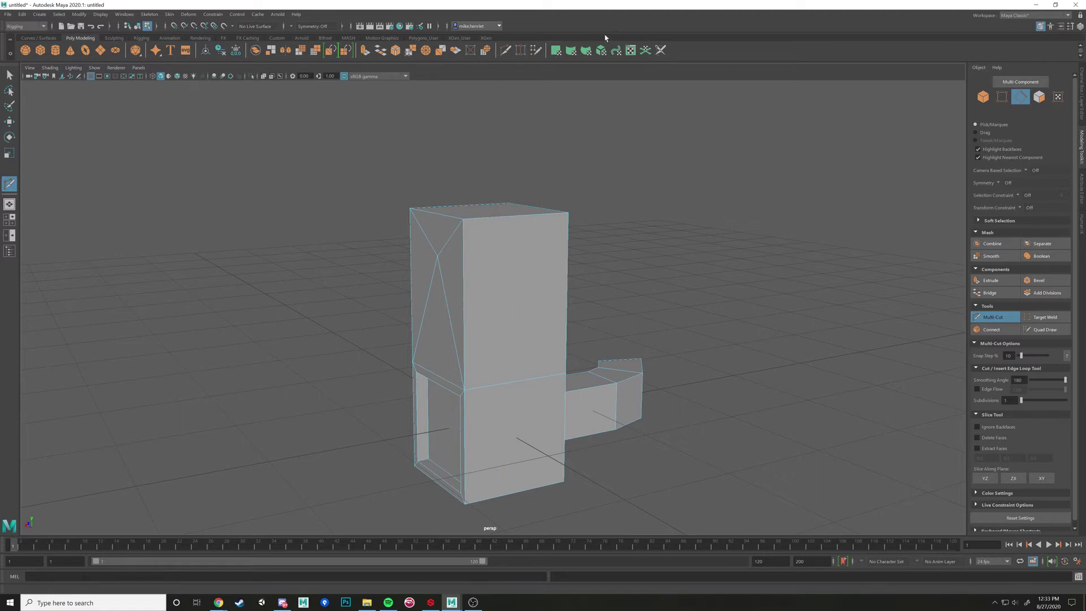
mouse_move(498, 227)
alt+mouse_down()
mouse_move(513, 238)
mouse_move(520, 269)
mouse_move(494, 260)
mouse_move(584, 257)
mouse_move(503, 240)
alt+mouse_up()
scroll(520, 270, up, 2)
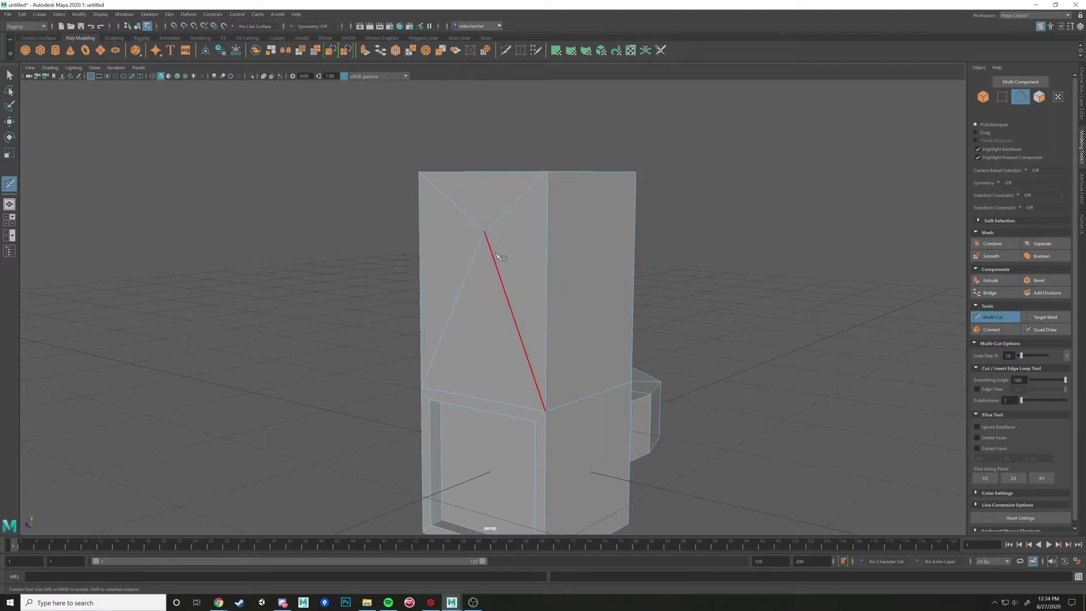
mouse_move(496, 255)
alt+mouse_down()
mouse_move(438, 259)
mouse_move(514, 254)
mouse_move(492, 255)
alt+mouse_up()
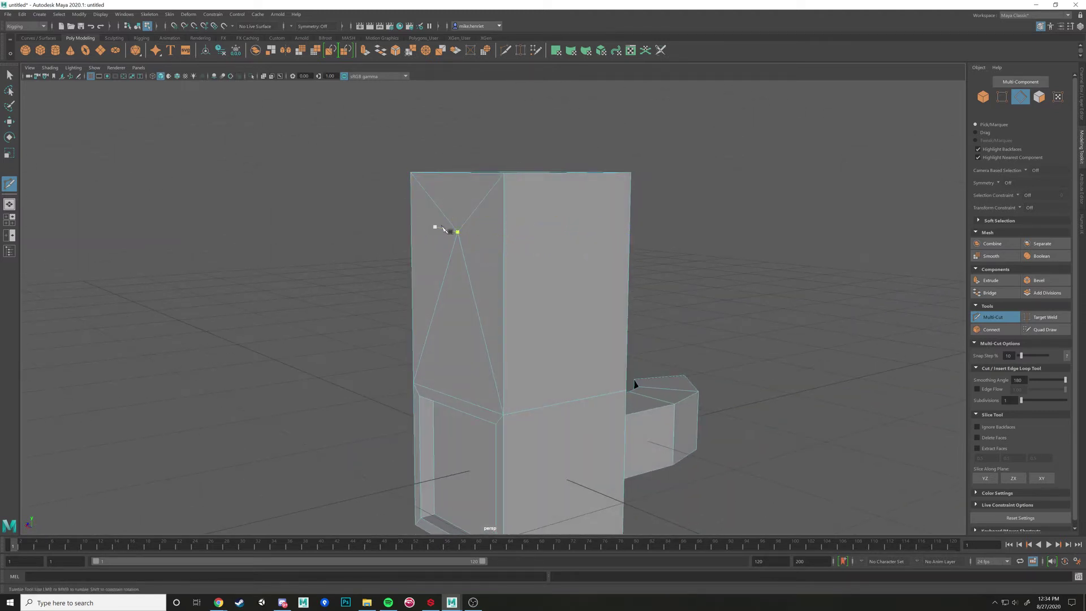
alt+drag(579, 256, 412, 188)
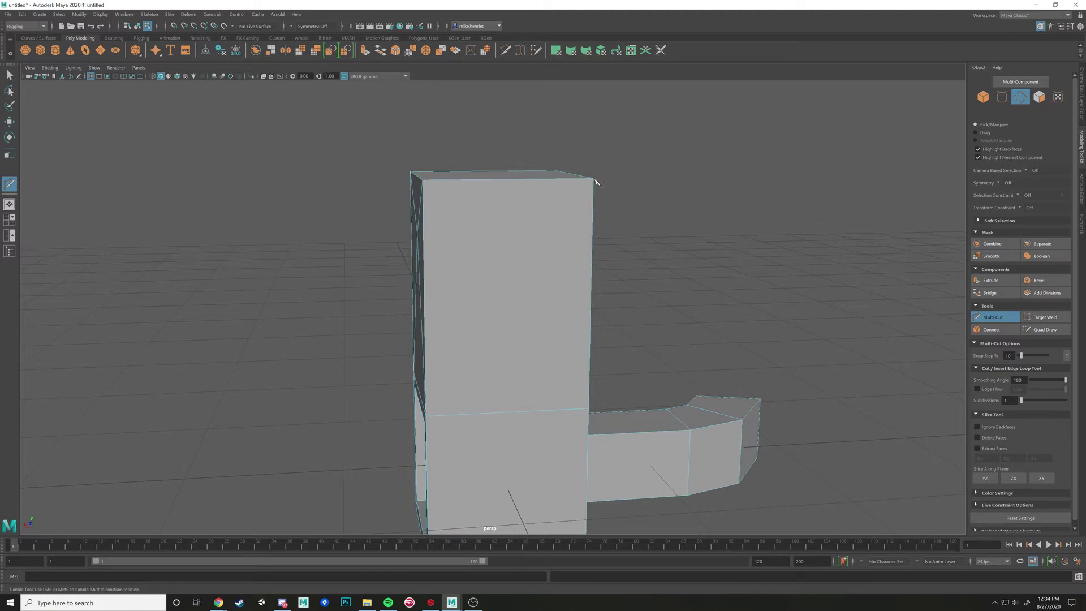
- Insert a horizontal edge loop around the tower's upper section, slightly below the inner point of the diagonal cuts
click(589, 408)
alt+drag(429, 415, 509, 390)
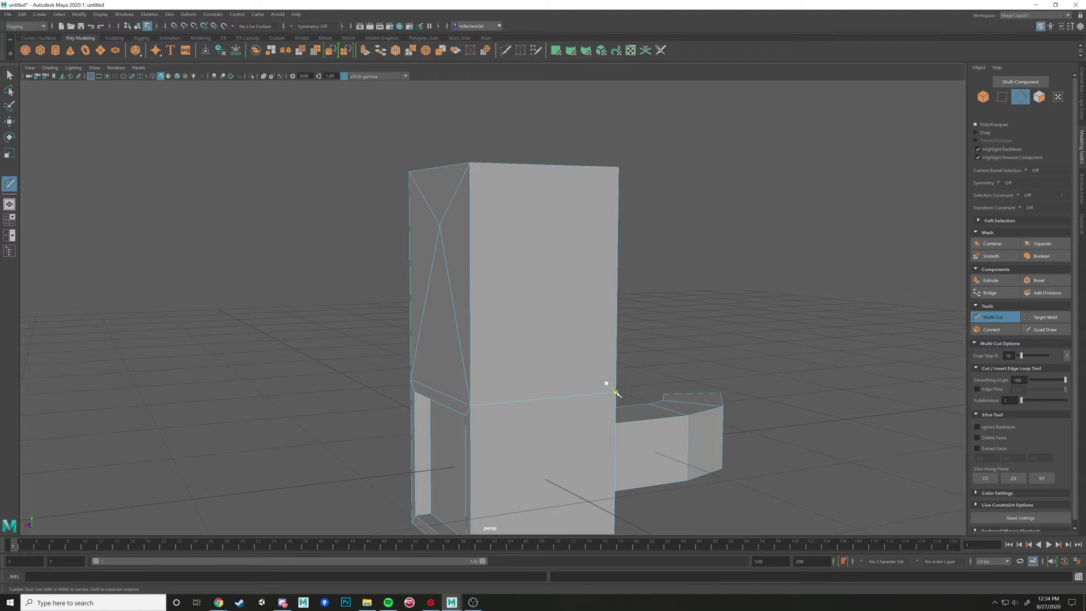
alt+drag(482, 235, 501, 275)
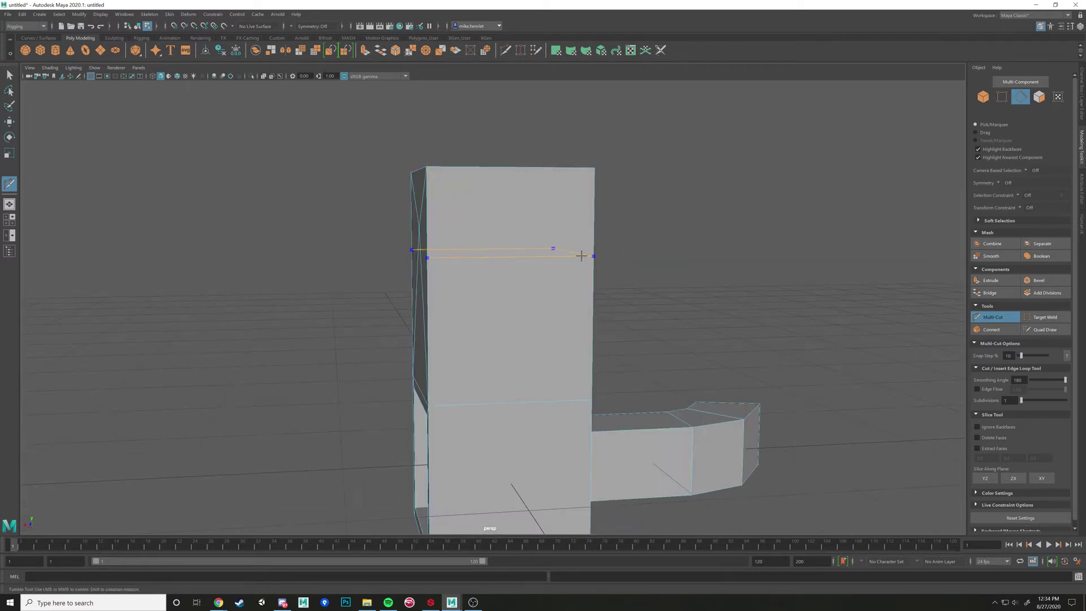
alt+drag(581, 256, 511, 272)
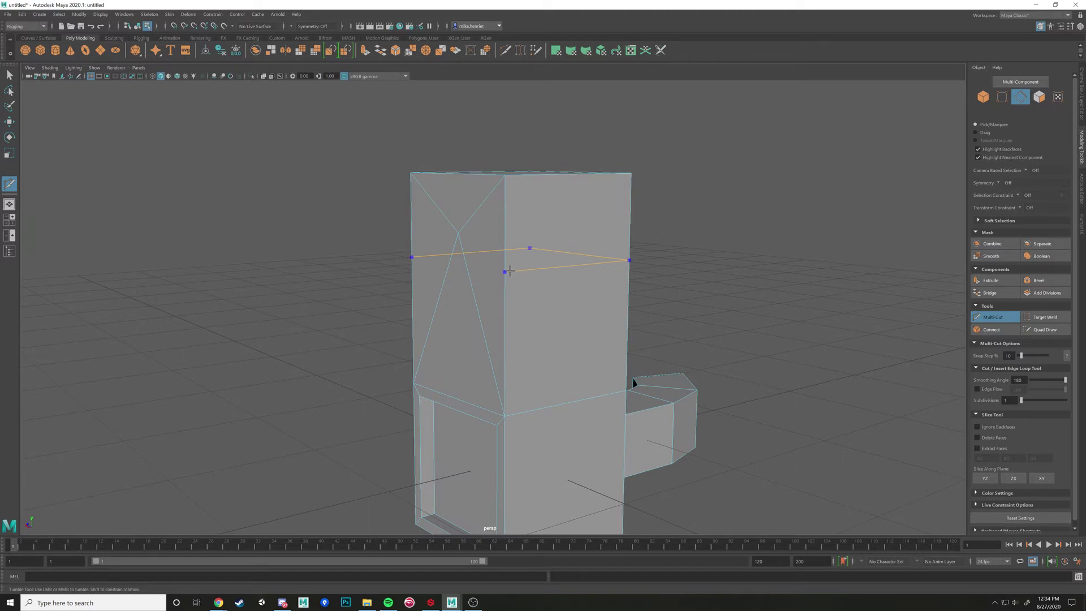
ctrl+click(510, 270)
click(629, 259)
alt+drag(543, 287, 552, 289)
click(528, 265)
scroll(505, 240, up, 3)
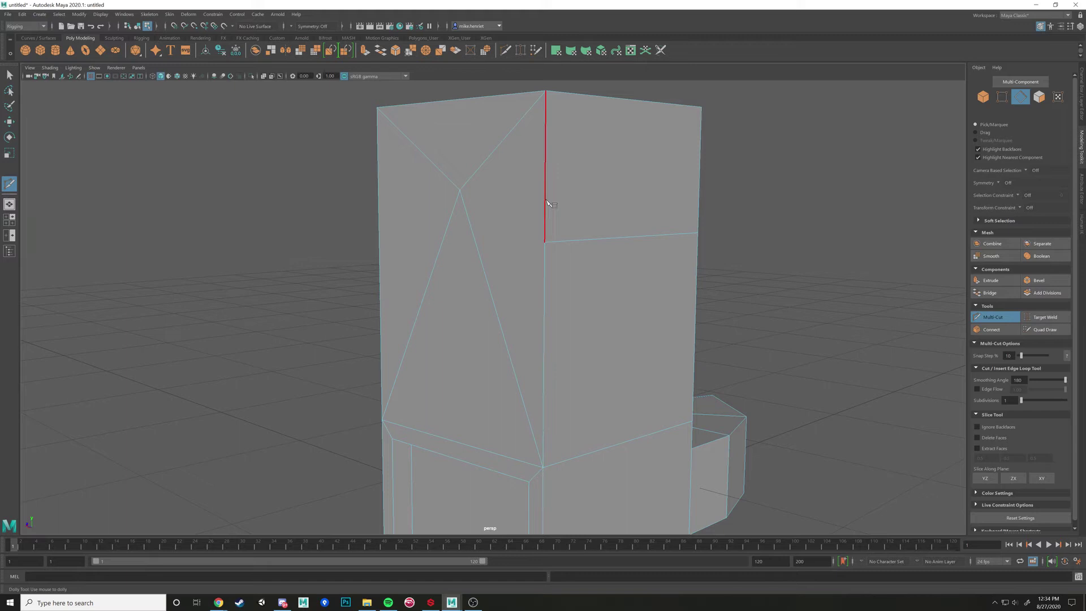
- Try to insert a second edge loop above the first on the tower's upper section, and undo it
ctrl+click(556, 169)
mouse_move(557, 249)
alt+mouse_down()
mouse_move(600, 245)
mouse_move(556, 241)
alt+mouse_up()
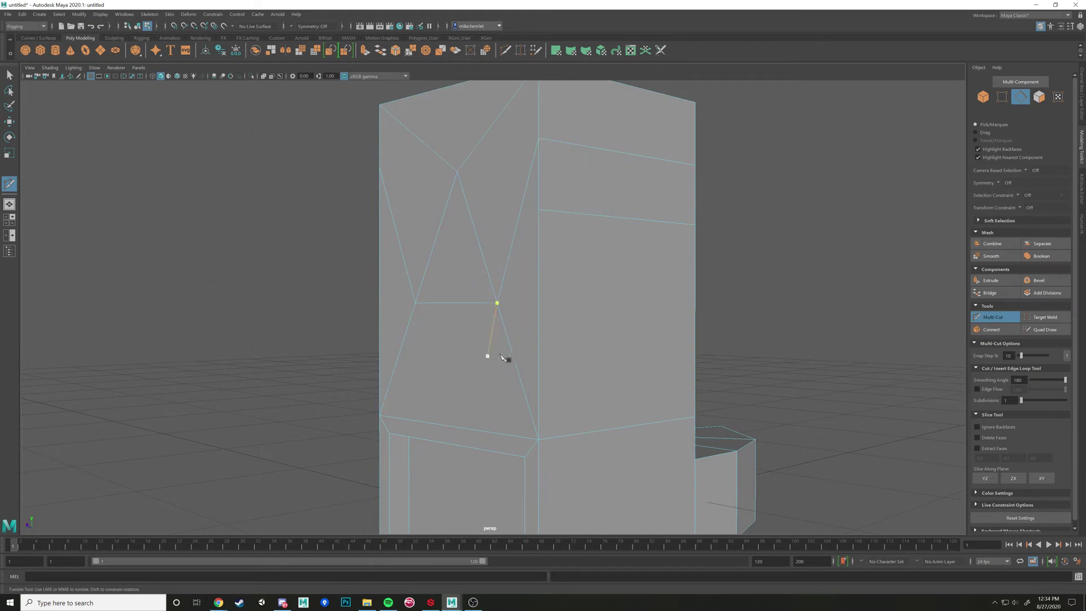
key(ctrl+z)
alt+drag(604, 291, 495, 355)
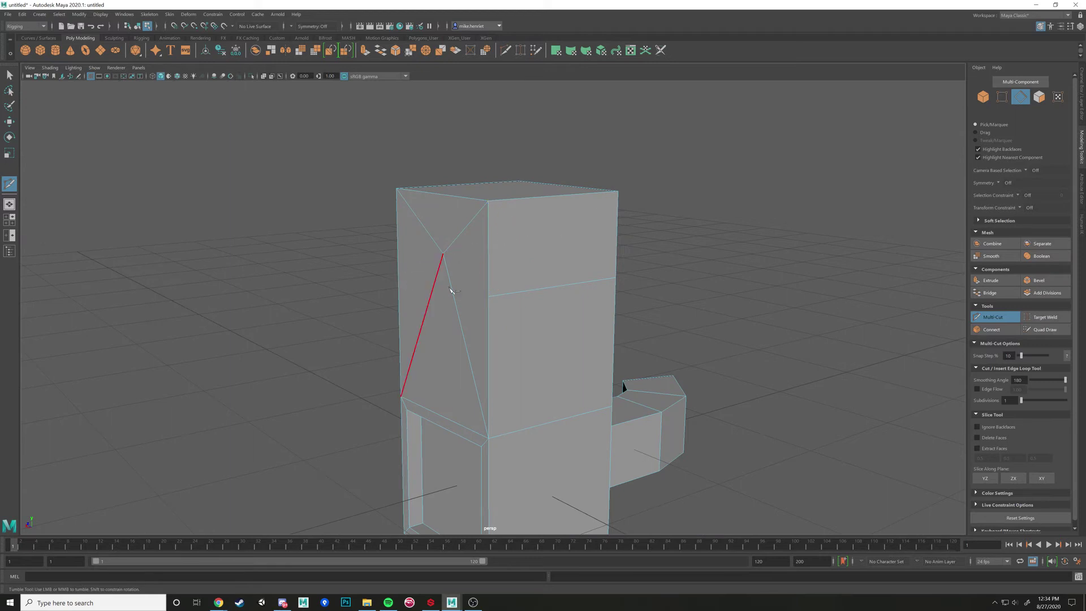
alt+drag(491, 295, 521, 293)
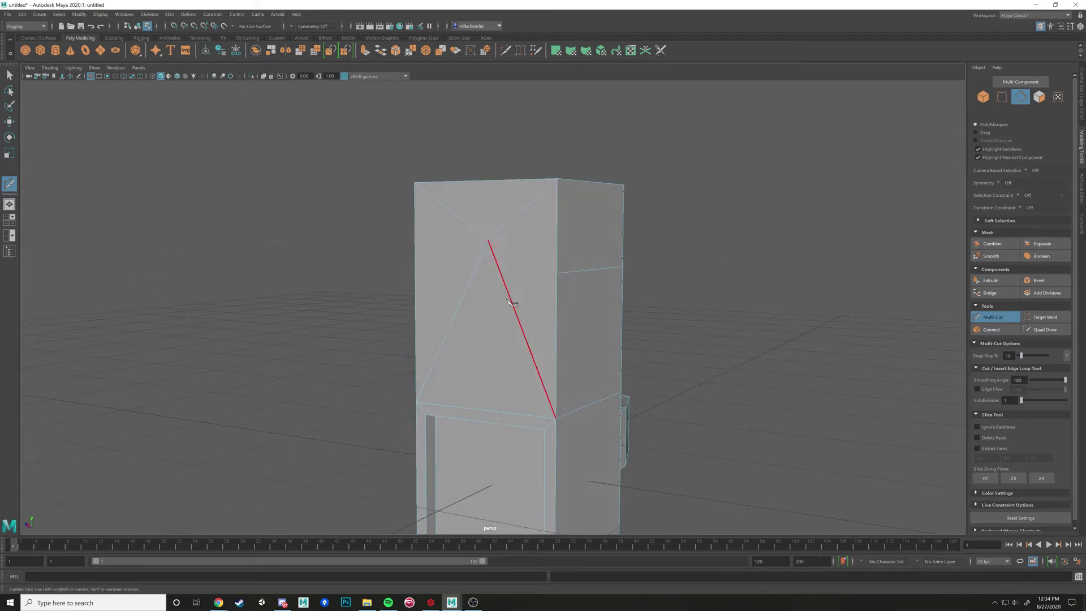
click(489, 240)
alt+drag(597, 283, 628, 296)
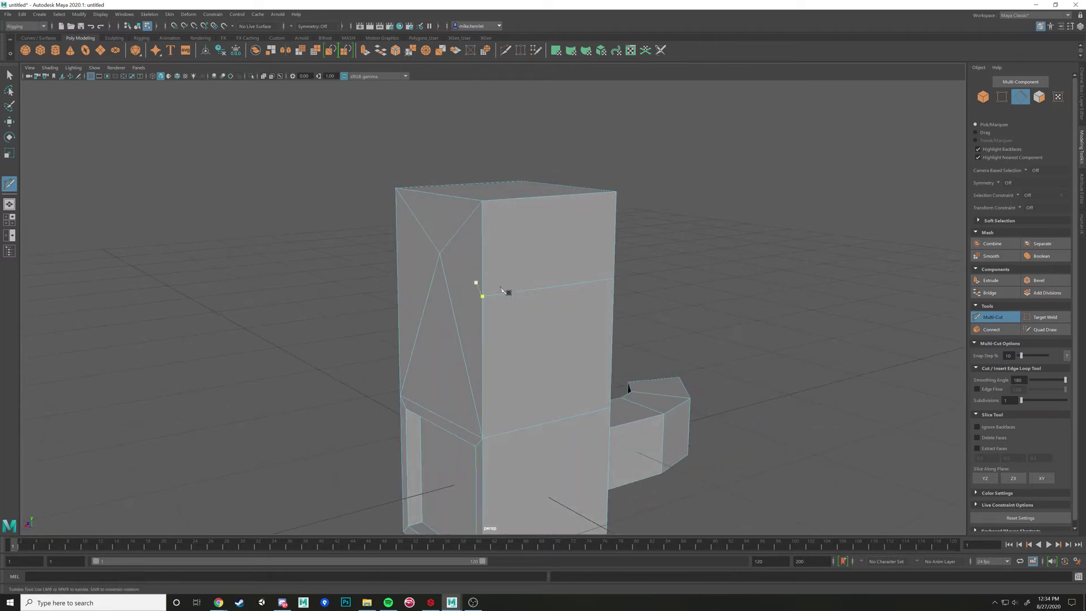
alt+drag(429, 321, 550, 313)
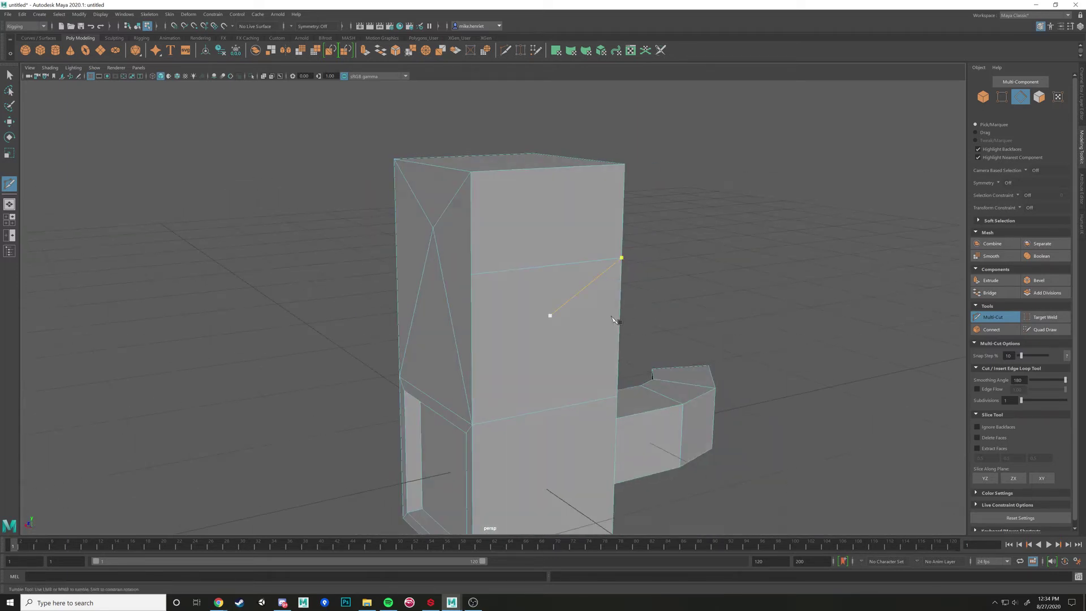
- Delete the horizontal loop edges and all four diagonal edges from the tower's upper section
key(w)
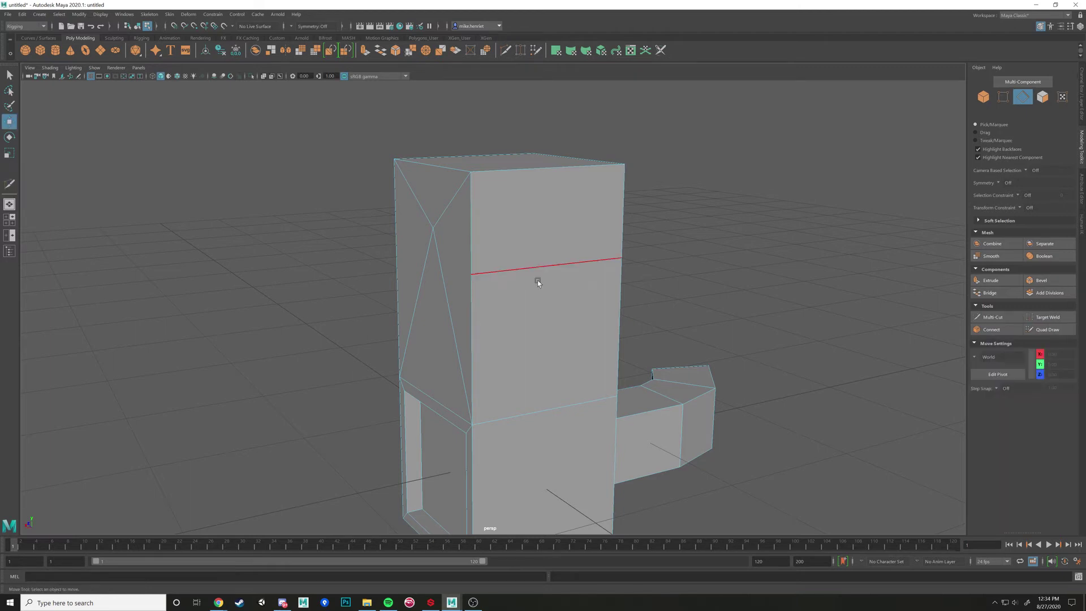
alt+drag(528, 281, 491, 241)
double_click(475, 266)
shift+click(493, 241)
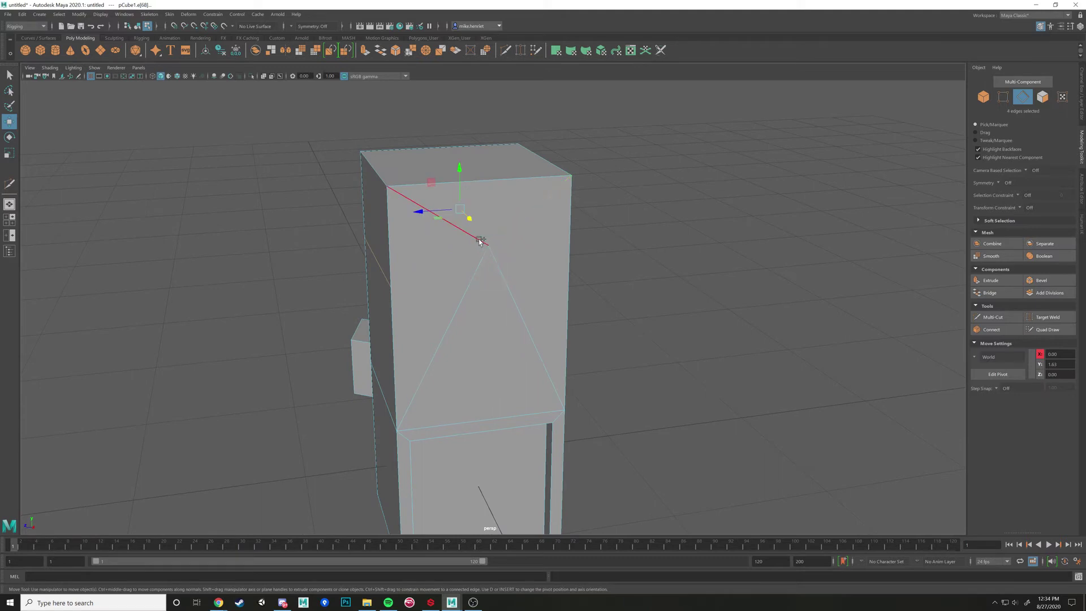
shift+click(479, 272)
shift+click(510, 280)
alt+drag(553, 294, 507, 294)
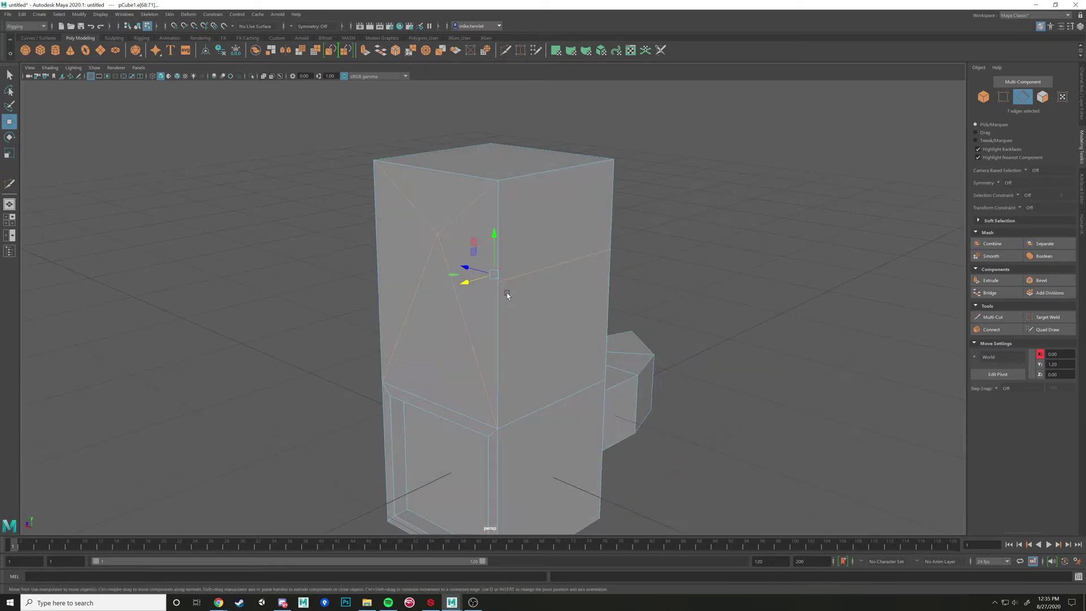
key(Delete)
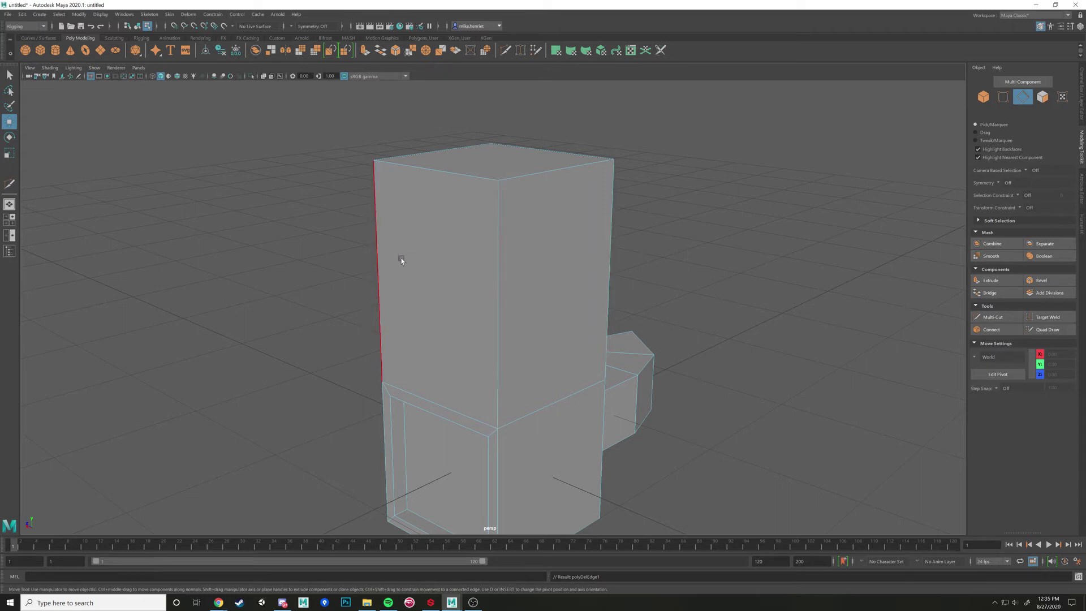
key(ctrl+z)
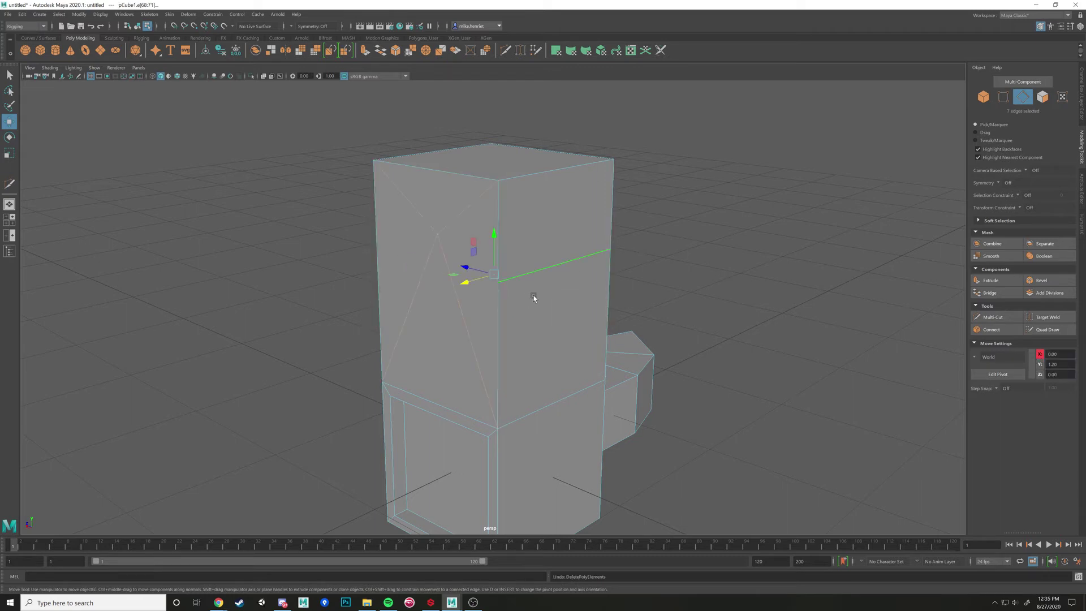
key(Delete)
- Delete the leftover vertices from the vertical edges of the tower's upper section
right_drag(515, 315, 488, 304)
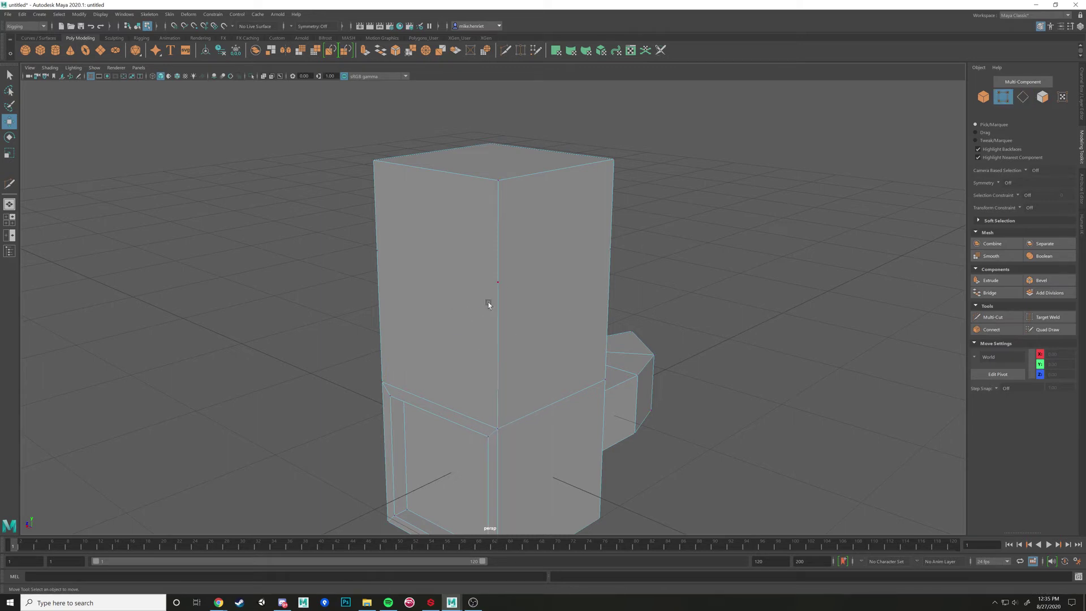
alt+drag(489, 304, 388, 245)
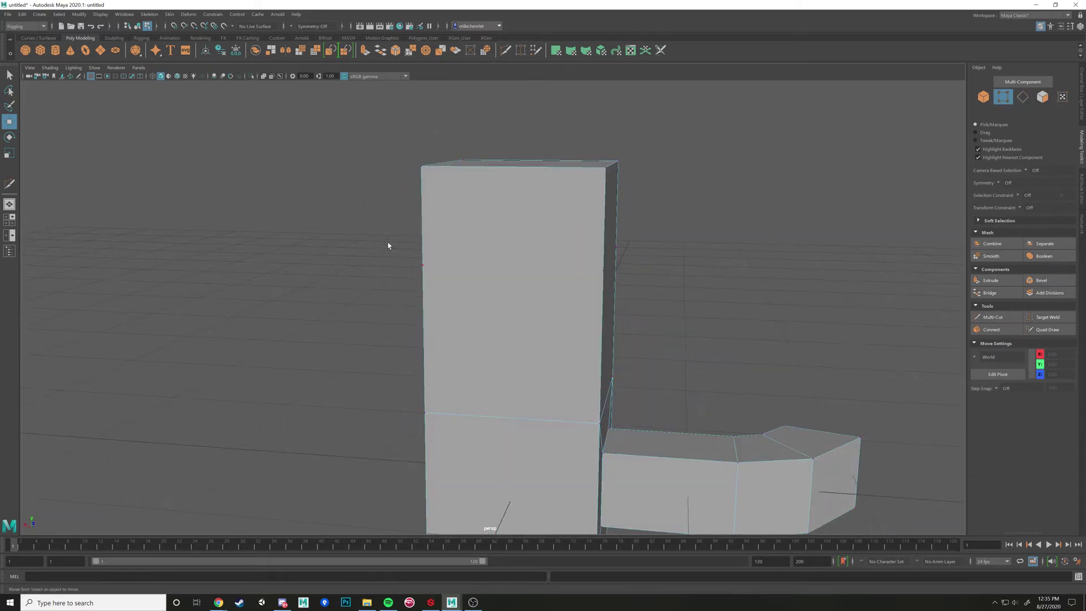
drag(757, 315, 756, 314)
alt+drag(756, 314, 594, 315)
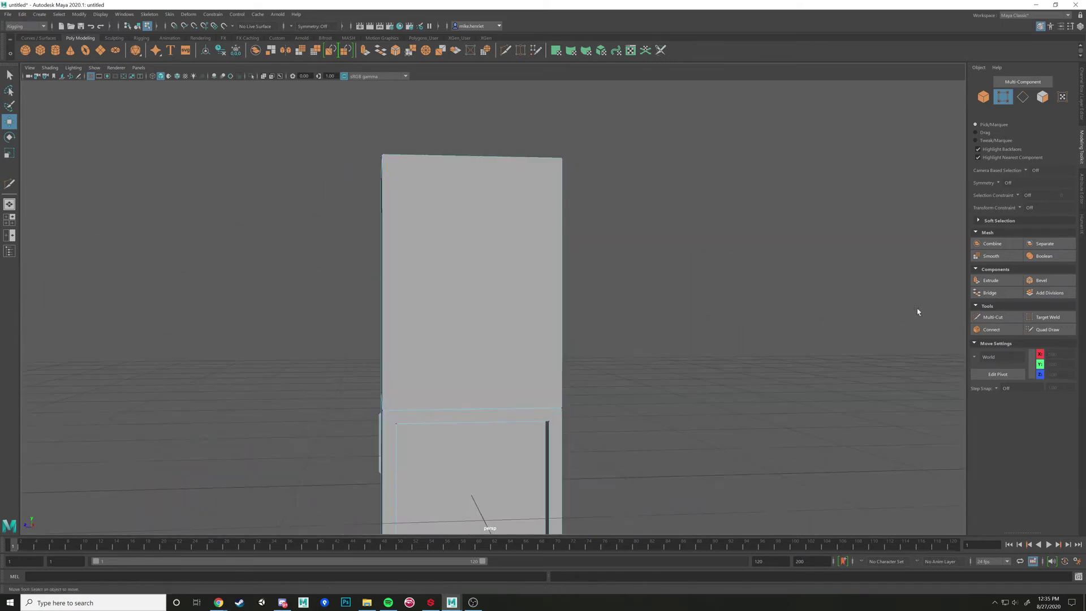
- Insert a horizontal Multi-Cut edge loop around the tower's upper section, about halfway up
click(993, 317)
alt+drag(672, 337, 618, 348)
click(594, 379)
alt+right_drag(586, 317, 551, 311)
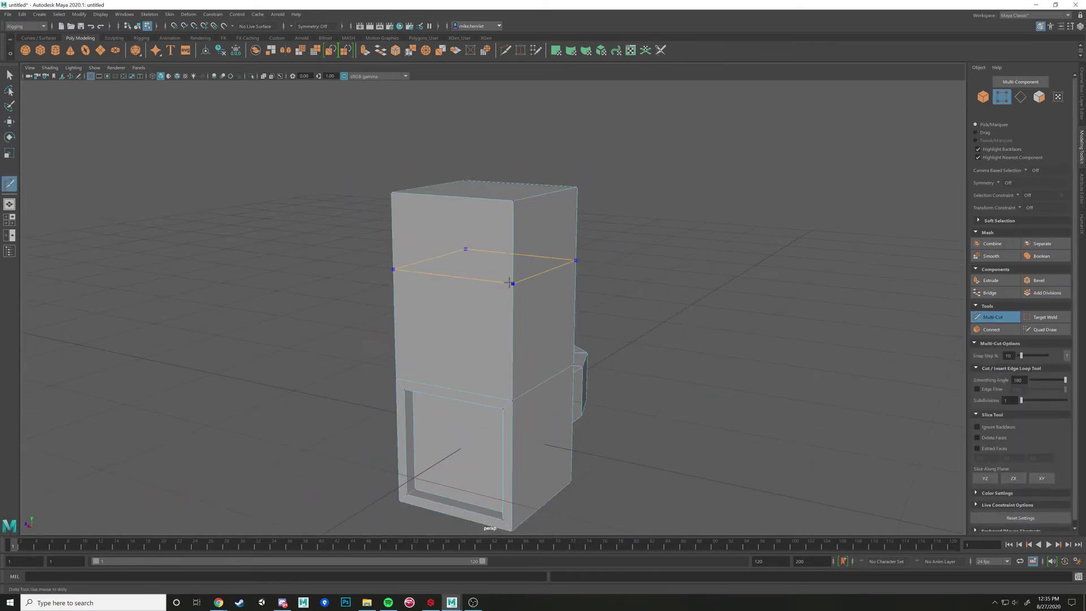
ctrl+click(510, 283)
- Move the new loop's two opposite side edges outward along Z so the upper section bulges about evenly on both sides
alt+drag(553, 305, 582, 301)
key(w)
key(F10)
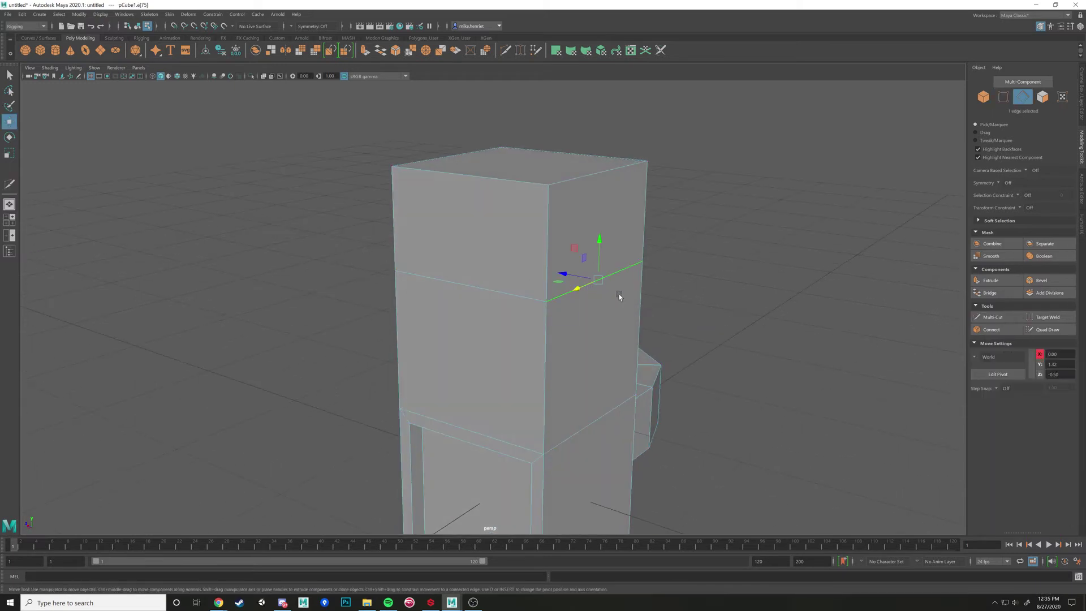
alt+drag(619, 295, 676, 295)
drag(540, 261, 627, 263)
alt+drag(462, 284, 512, 281)
click(391, 277)
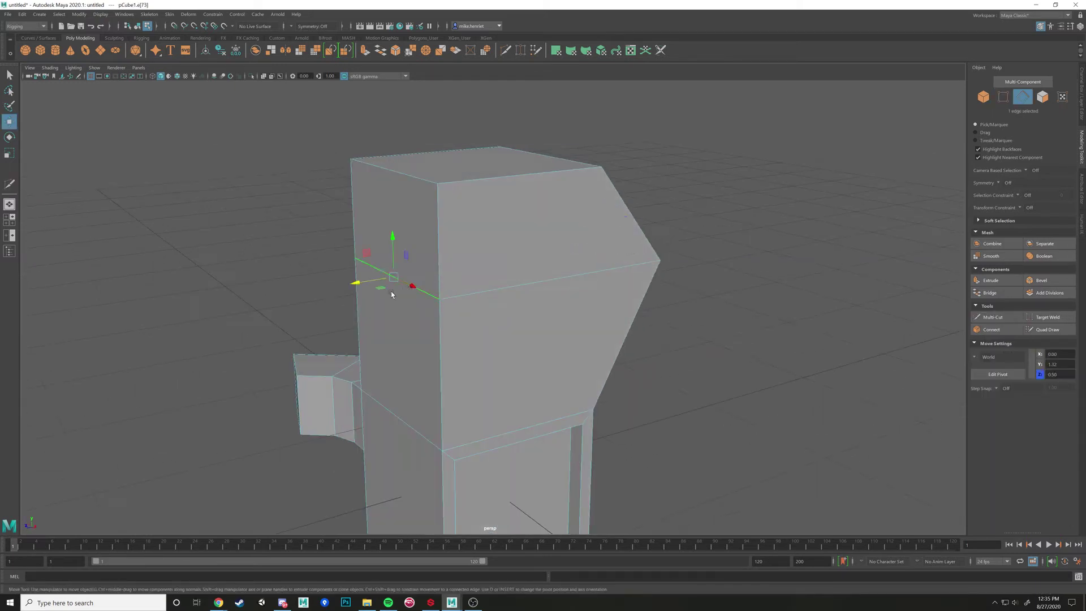
drag(357, 286, 260, 300)
alt+drag(439, 310, 413, 308)
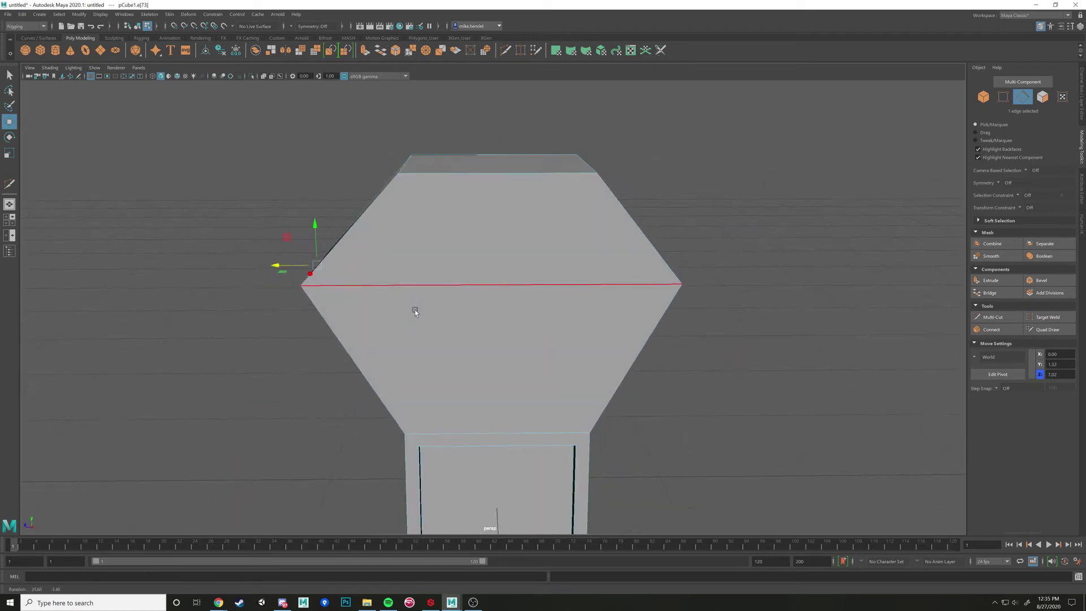
drag(286, 267, 289, 268)
- Insert an edge loop around the bulge's upper slope and scale it slightly outward along Z
click(1017, 322)
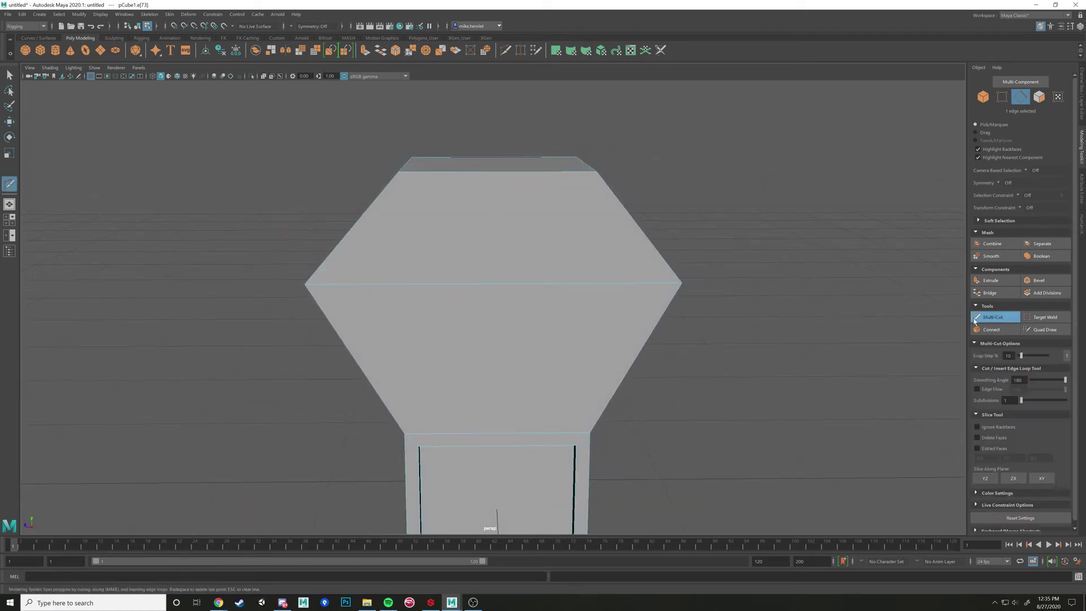
ctrl+click(632, 224)
alt+drag(710, 277, 616, 274)
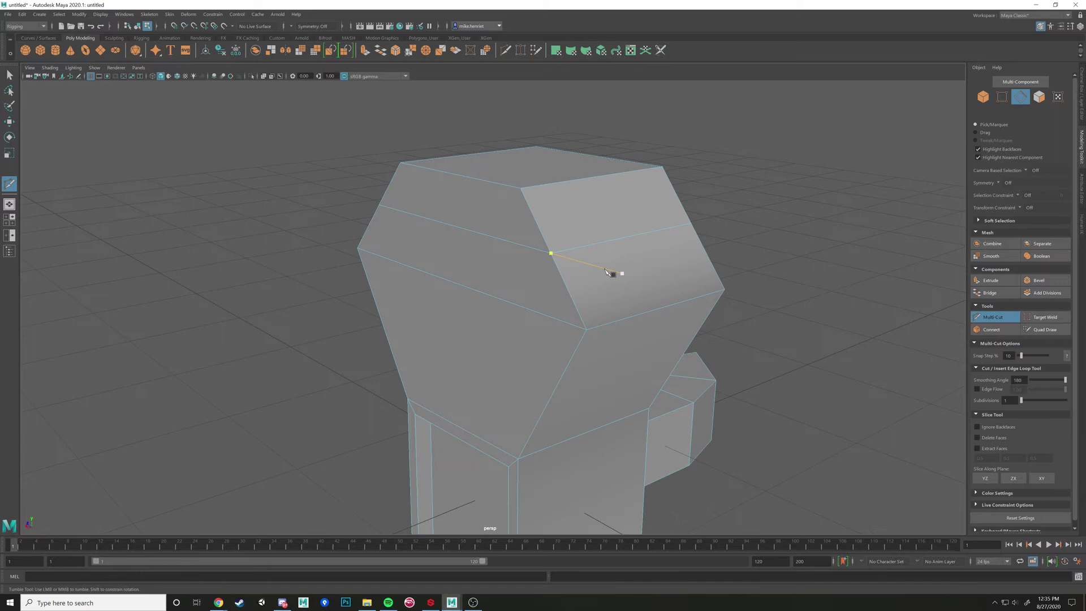
key(w)
key(r)
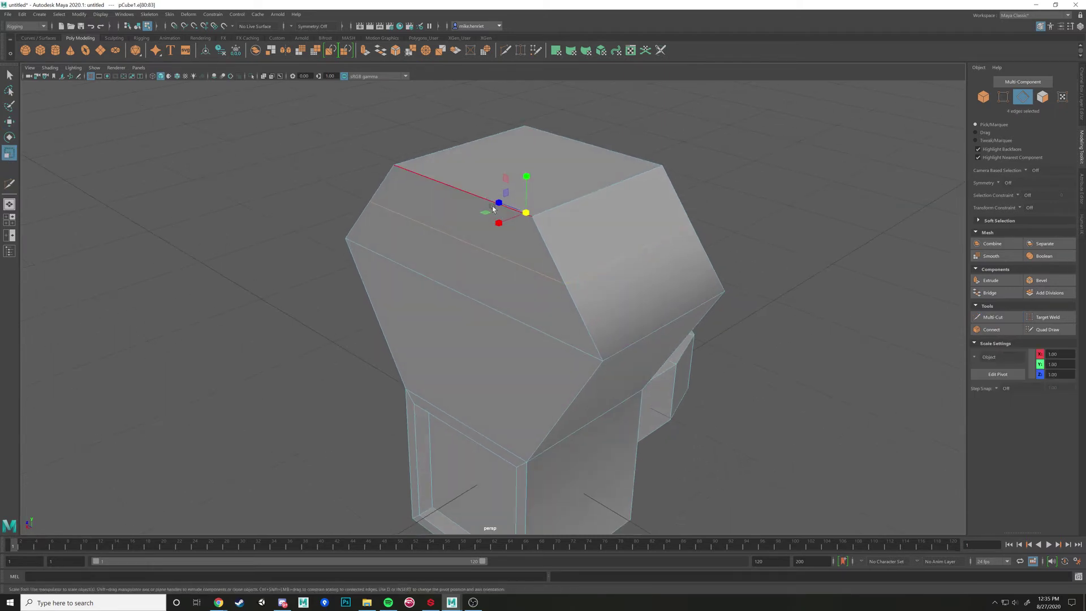
drag(498, 204, 489, 202)
alt+drag(516, 228, 558, 211)
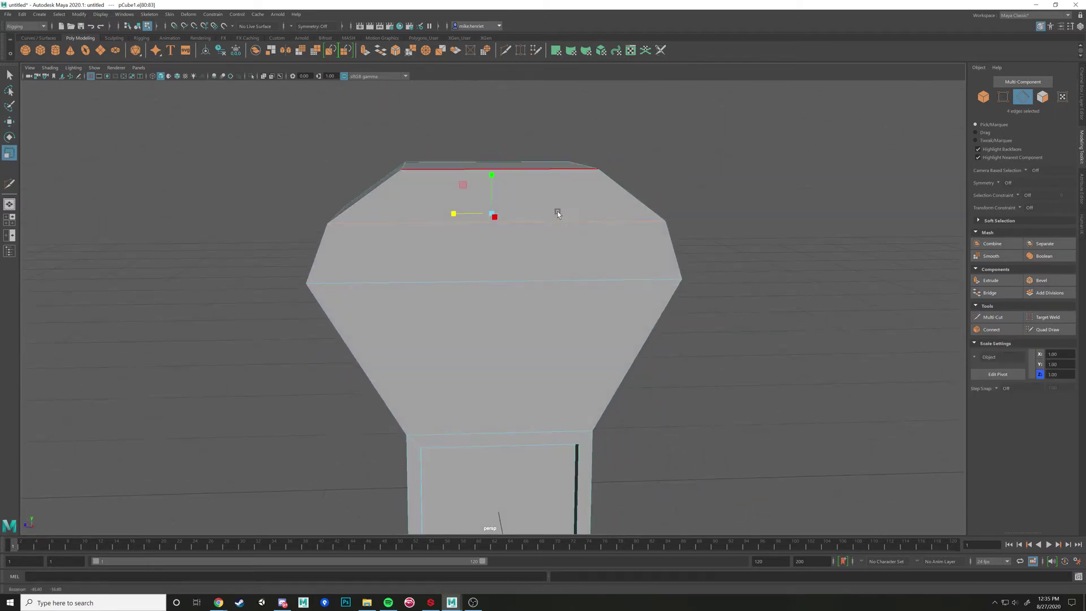
- Raise the upper-slope loop a little and scale it slightly inward along Z
key(w)
drag(493, 178, 492, 166)
key(r)
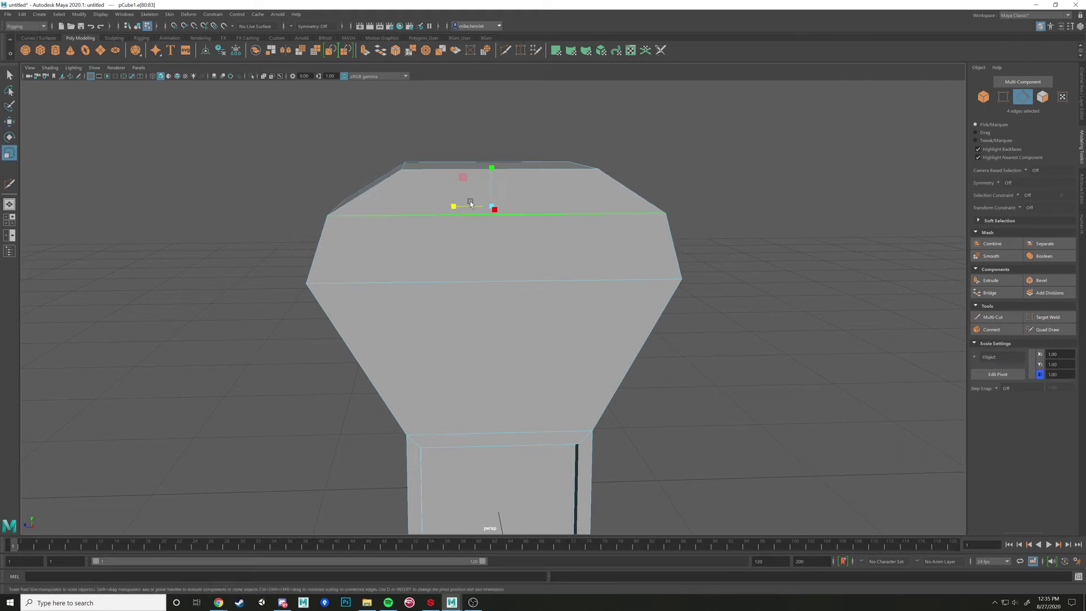
drag(452, 205, 456, 205)
- Insert an edge loop around the bulge's lower slope and scale it outward along Z to round the profile
alt+drag(726, 347, 620, 274)
click(997, 317)
ctrl+click(602, 322)
alt+right_drag(621, 275, 633, 266)
key(w)
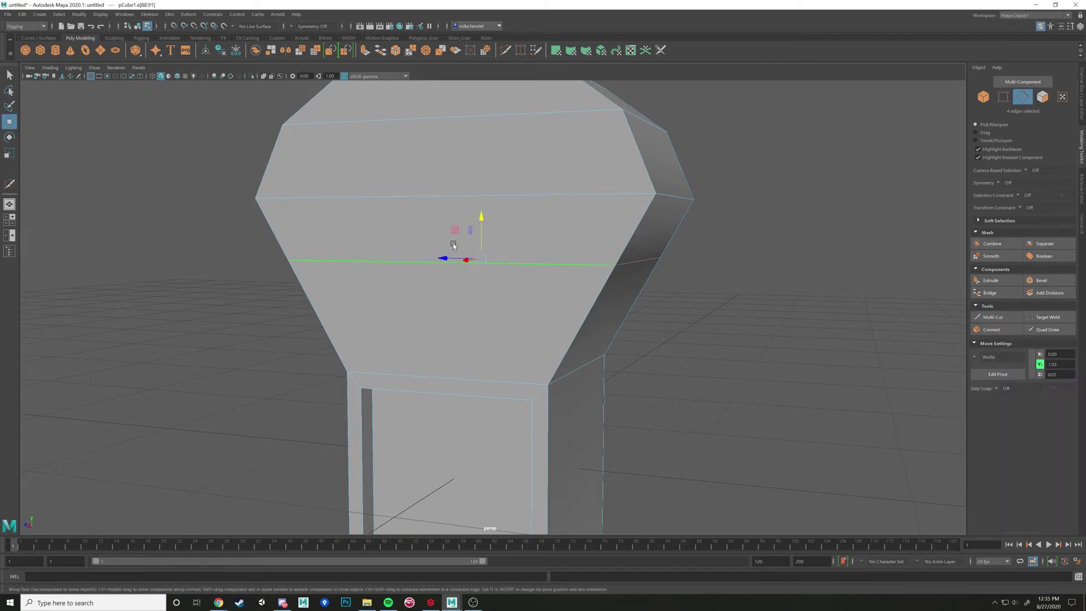
key(r)
drag(445, 259, 441, 258)
scroll(499, 269, down, 4)
scroll(499, 269, down, 2)
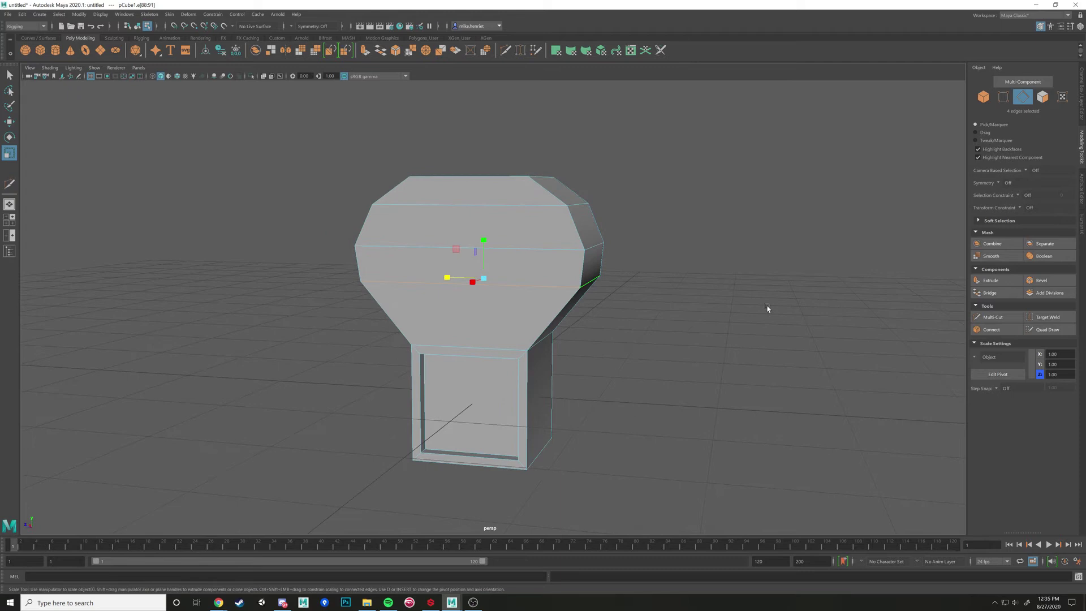
- Try inserting vertical edge loops near the middle of the front face, and undo each one
click(993, 317)
ctrl+click(489, 265)
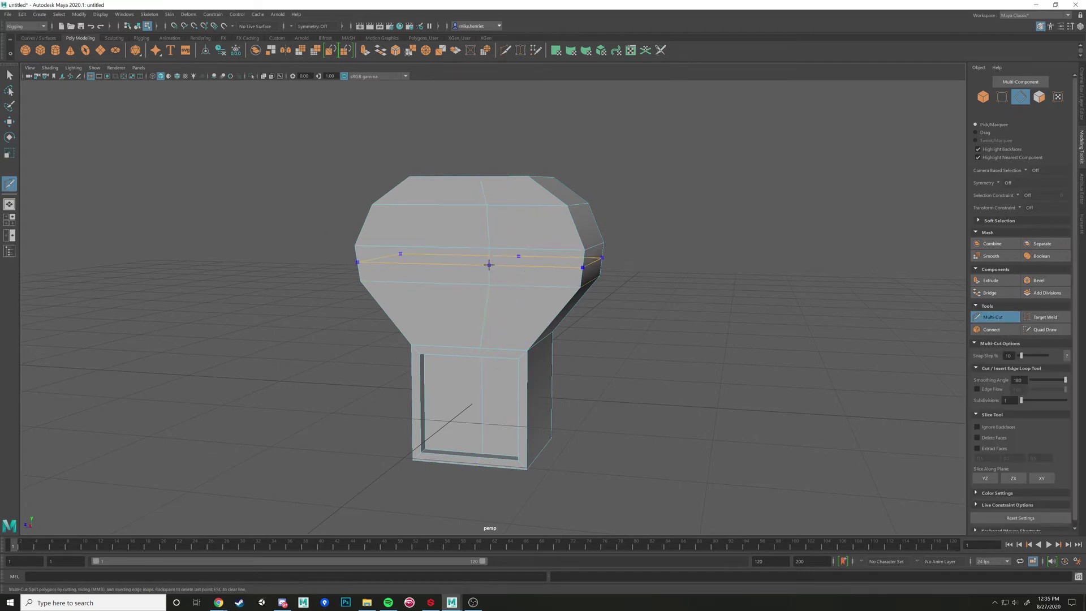
key(ctrl+z)
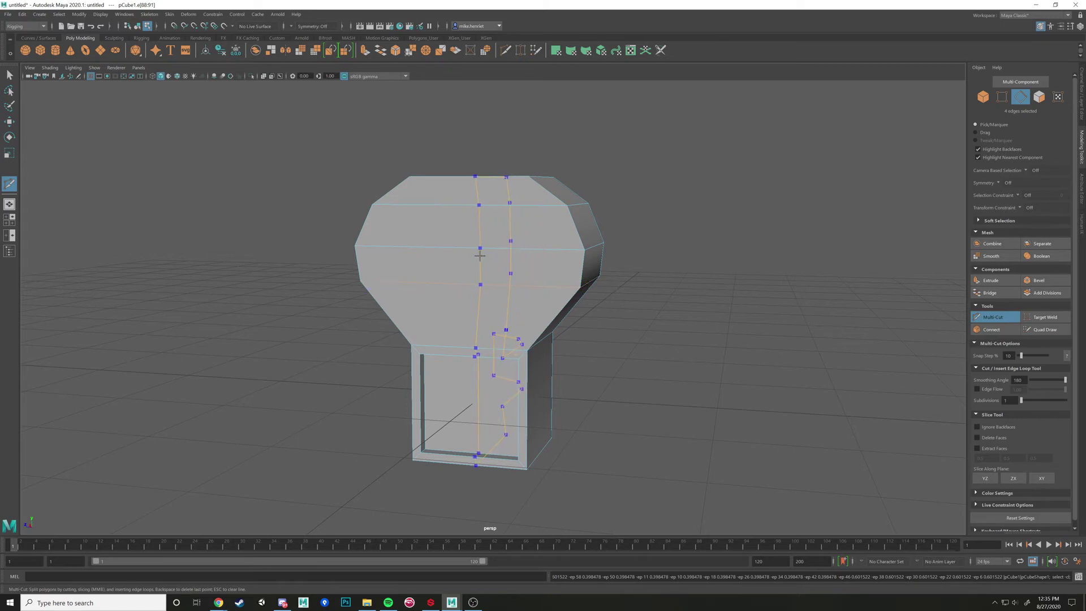
click(410, 247)
click(447, 354)
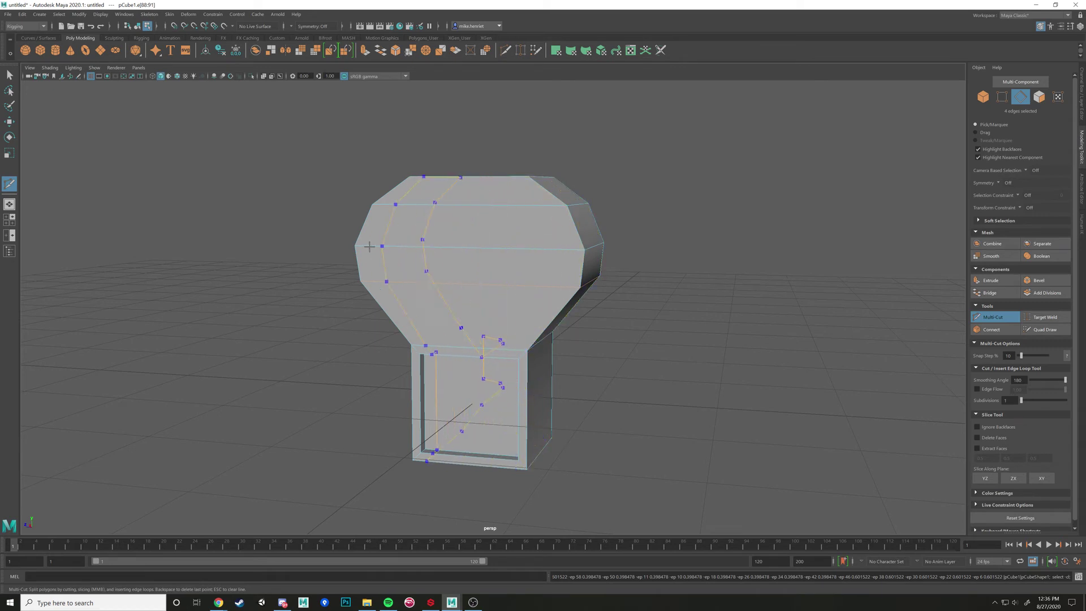
mouse_move(370, 246)
ctrl+mouse_down()
mouse_move(566, 250)
mouse_move(387, 250)
ctrl+mouse_up()
ctrl+click(459, 247)
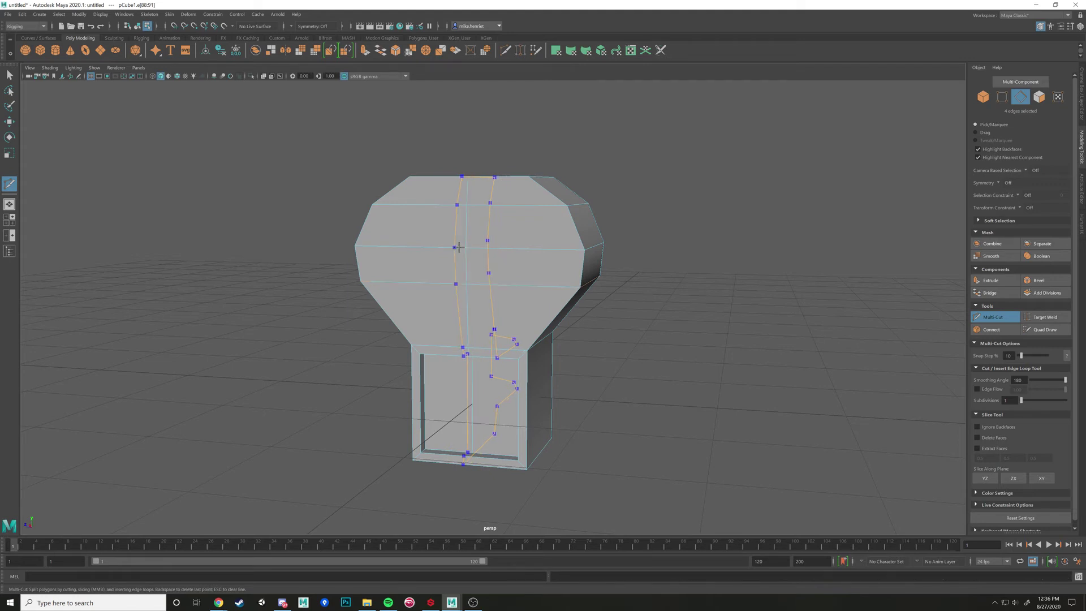
alt+drag(432, 266, 455, 293)
key(ctrl+z)
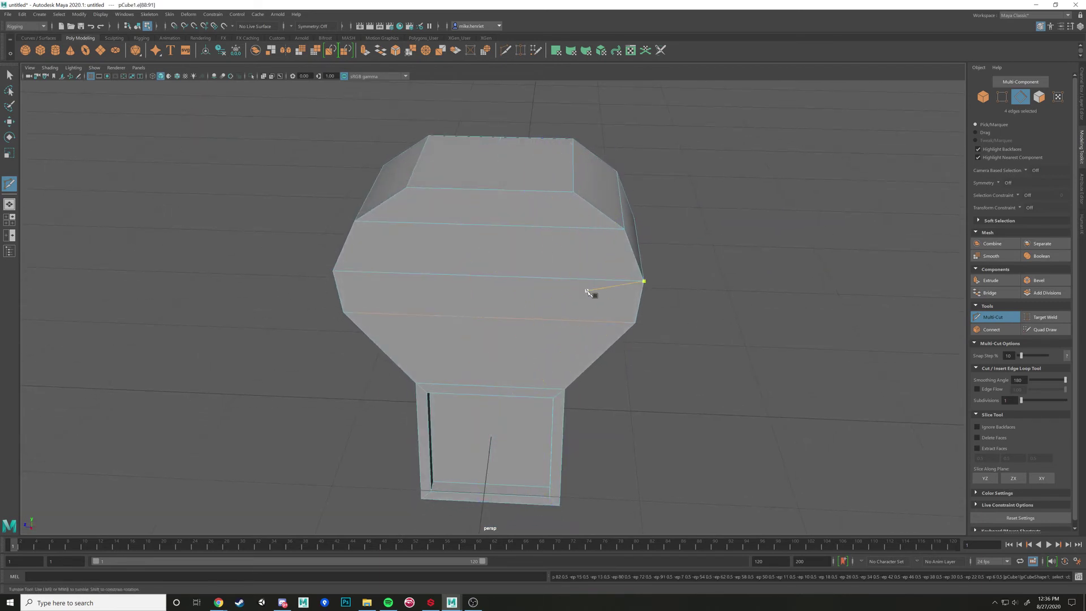
- Insert a vertical edge loop centred on the bulge's curved side, running over the top and down the tower
alt+drag(577, 300, 518, 296)
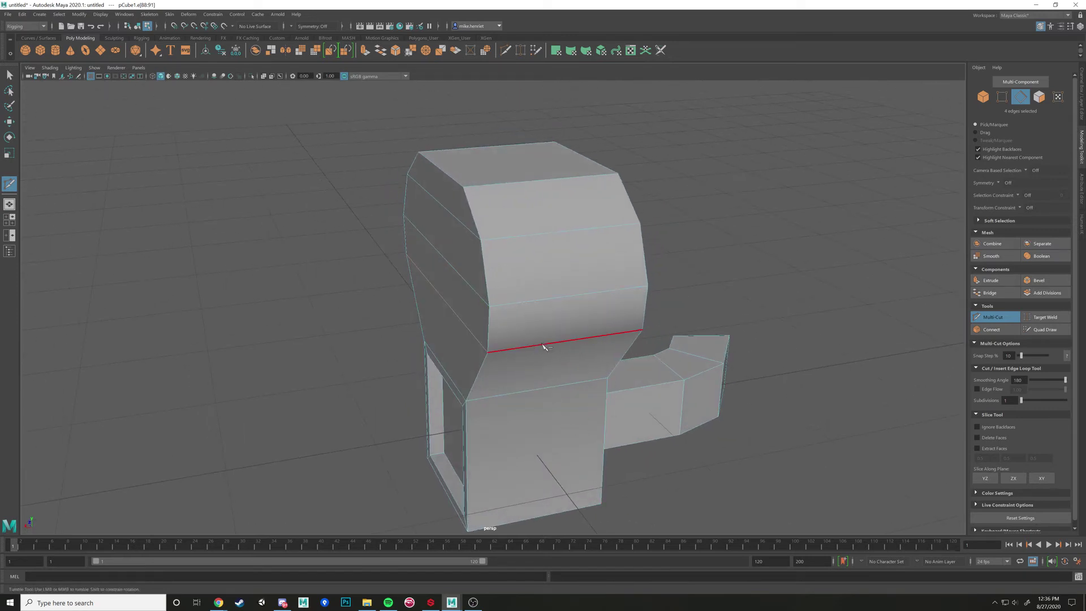
mouse_move(521, 347)
alt+mouse_down()
mouse_move(492, 340)
mouse_move(513, 330)
alt+mouse_up()
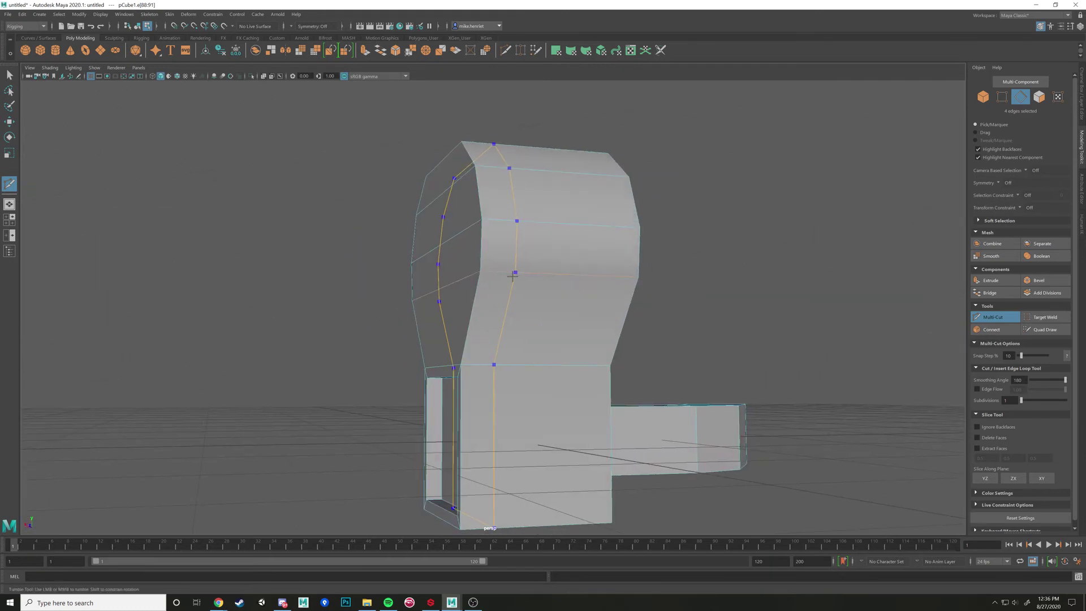
ctrl+middle_click(502, 273)
alt+drag(504, 276, 509, 322)
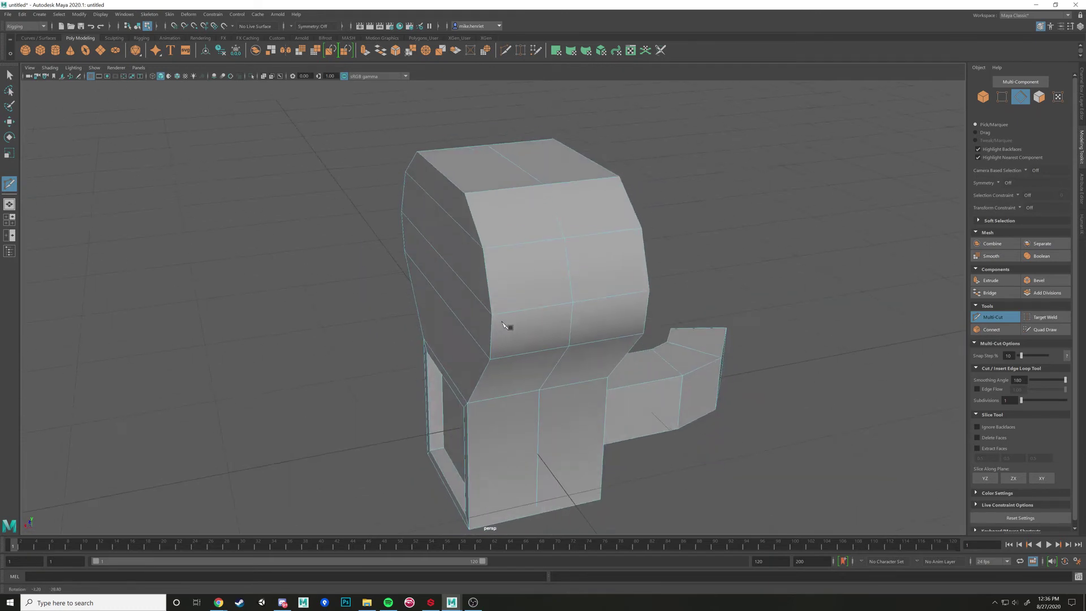
alt+drag(579, 389, 549, 337)
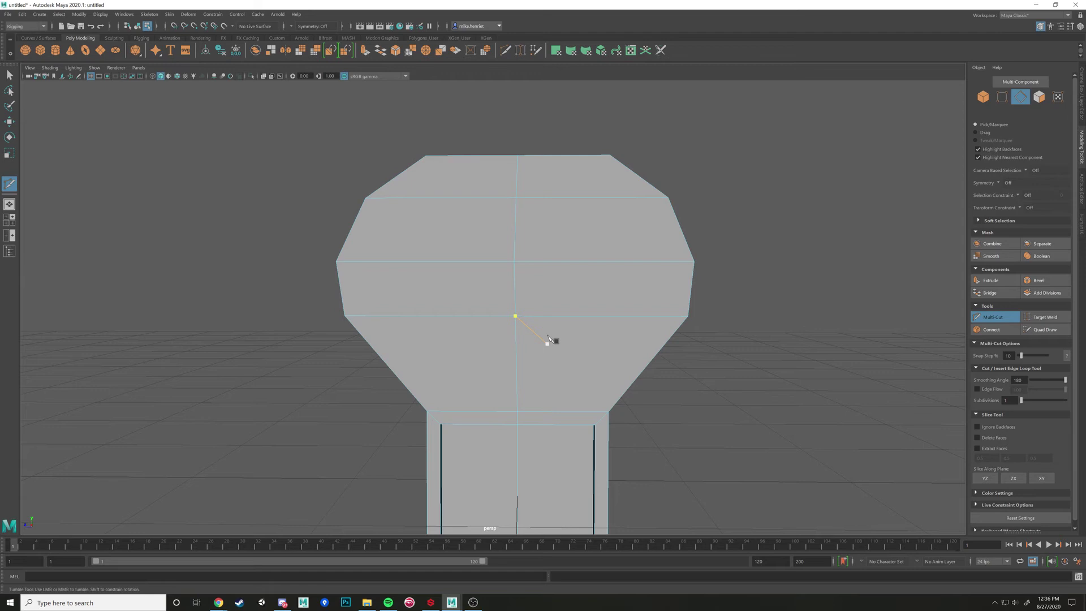
scroll(563, 347, down, 3)
alt+drag(541, 400, 483, 293)
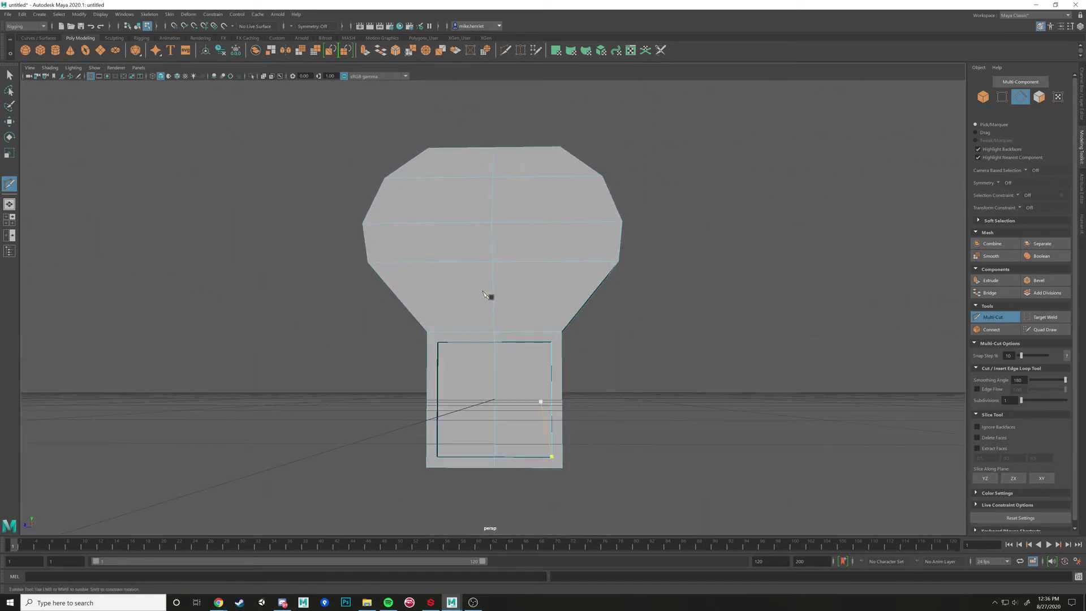
- Select the ring of sloping edges between the bulge and the tower's neck
key(w)
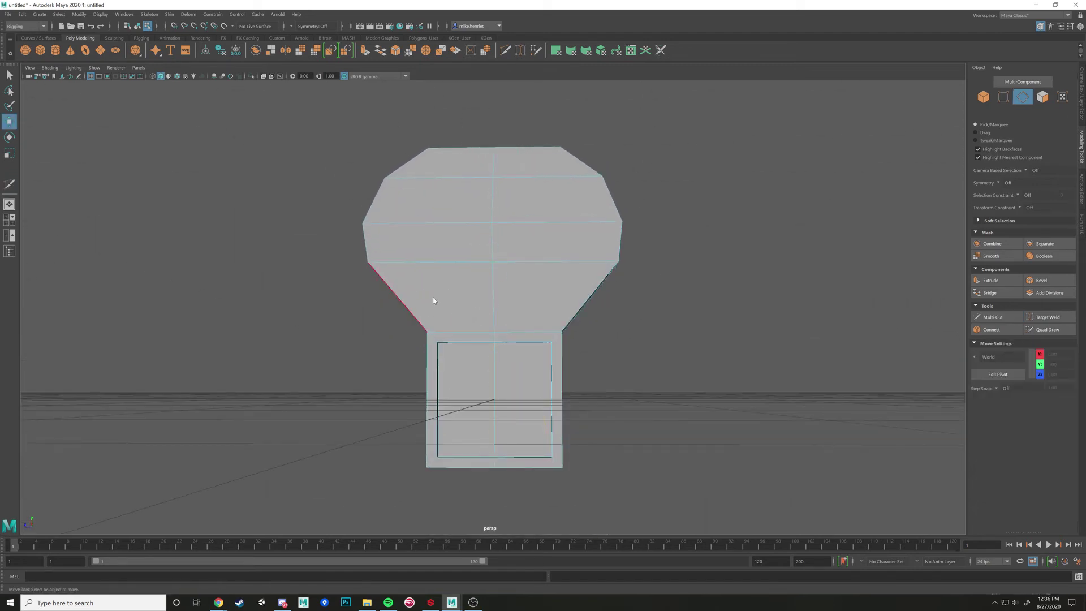
right_drag(433, 297, 434, 293)
alt+drag(433, 293, 464, 300)
click(432, 306)
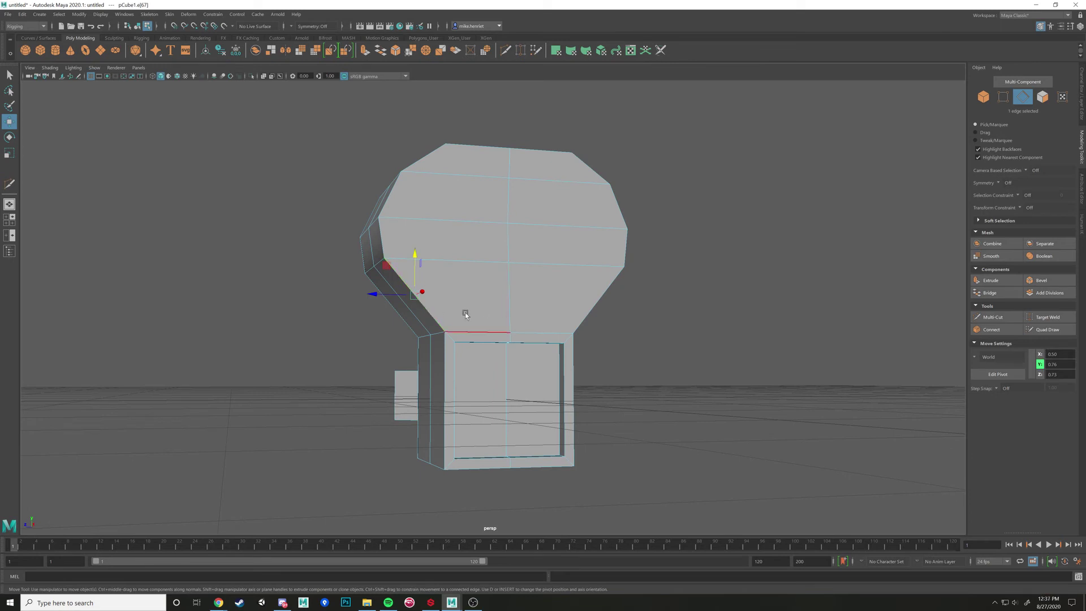
shift+double_click(509, 303)
alt+drag(587, 332, 593, 353)
- Examine in wireframe how a previewed Multi-Cut loop runs around the lower slope, and return to shaded display
key(4)
click(640, 354)
click(981, 318)
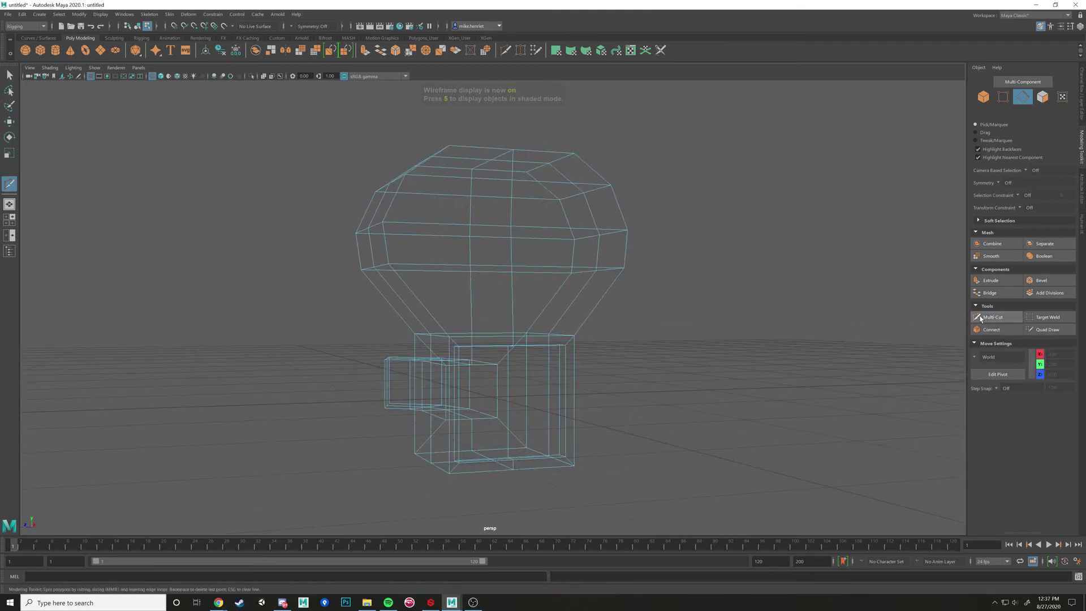
alt+drag(565, 311, 490, 307)
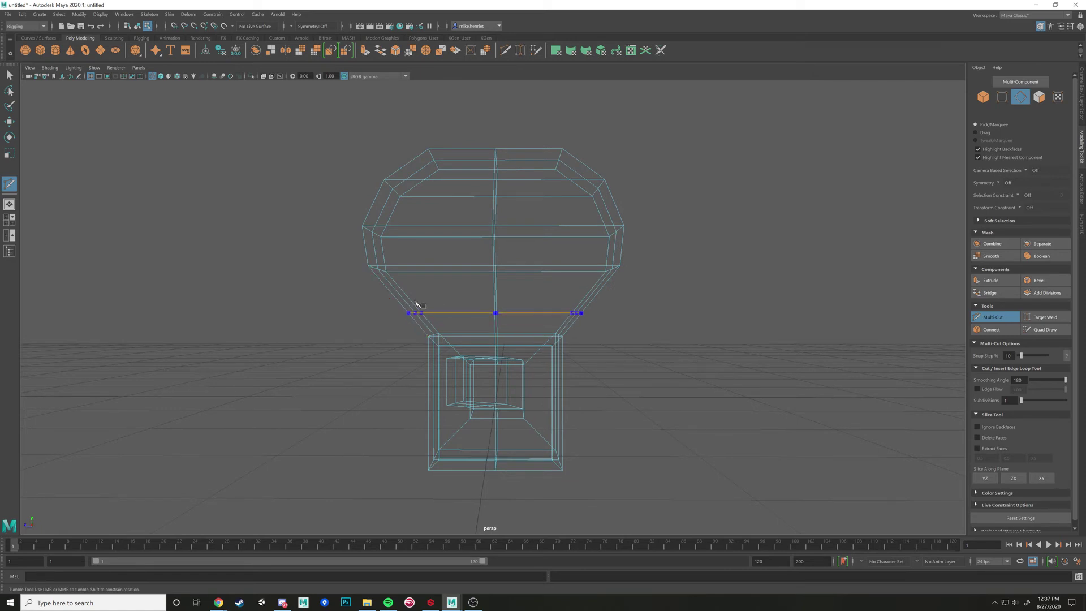
click(495, 336)
key(Escape)
alt+drag(526, 212, 517, 272)
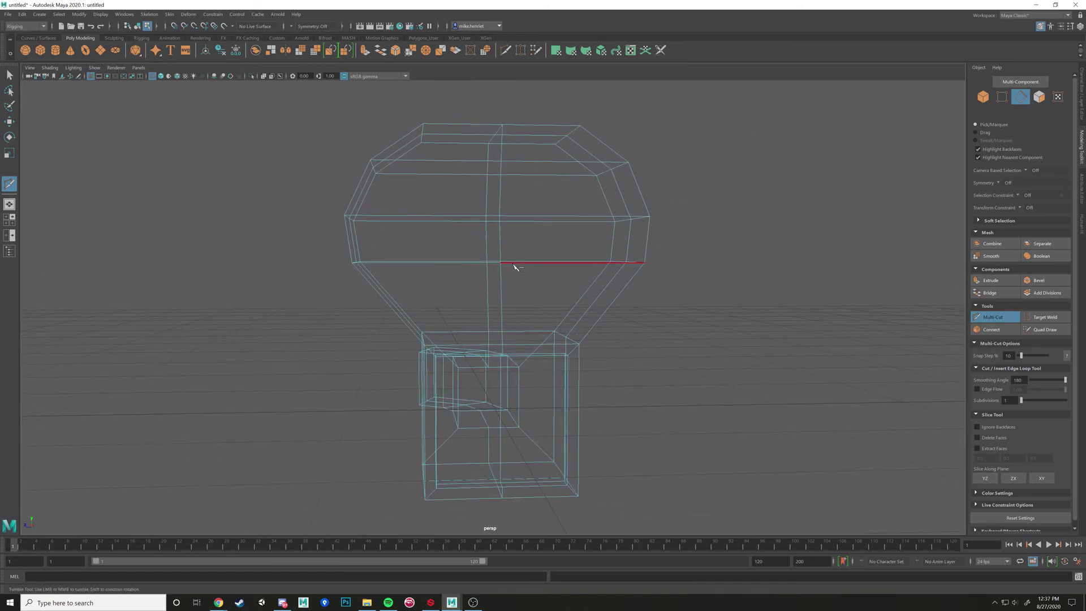
key(5)
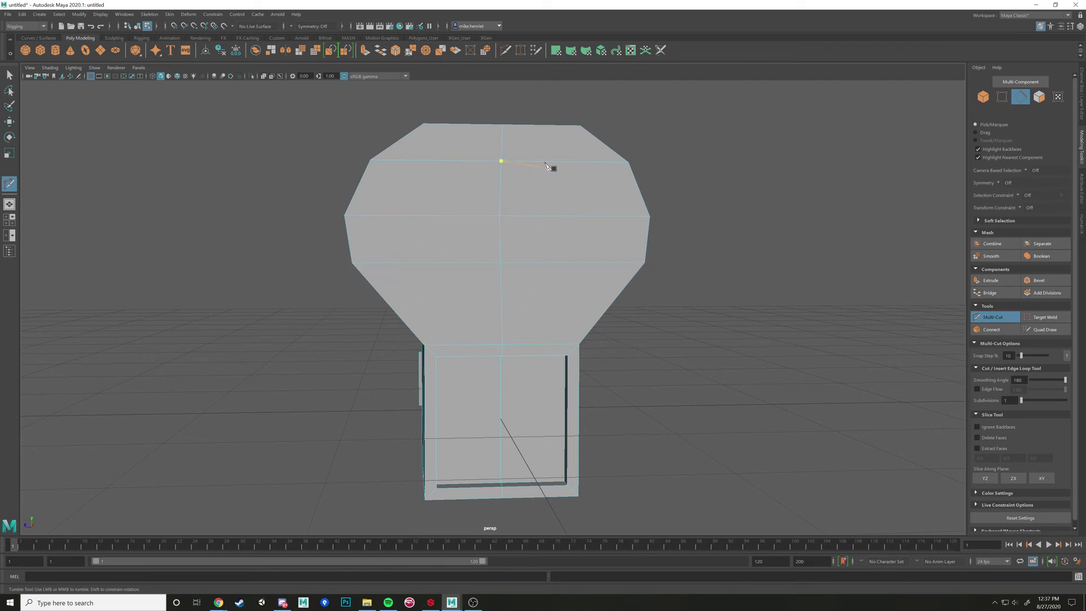
- Cut a diagonal edge across the front face's lower slope, from the central edge intersection to the neck corner
click(507, 271)
alt+drag(586, 324, 524, 318)
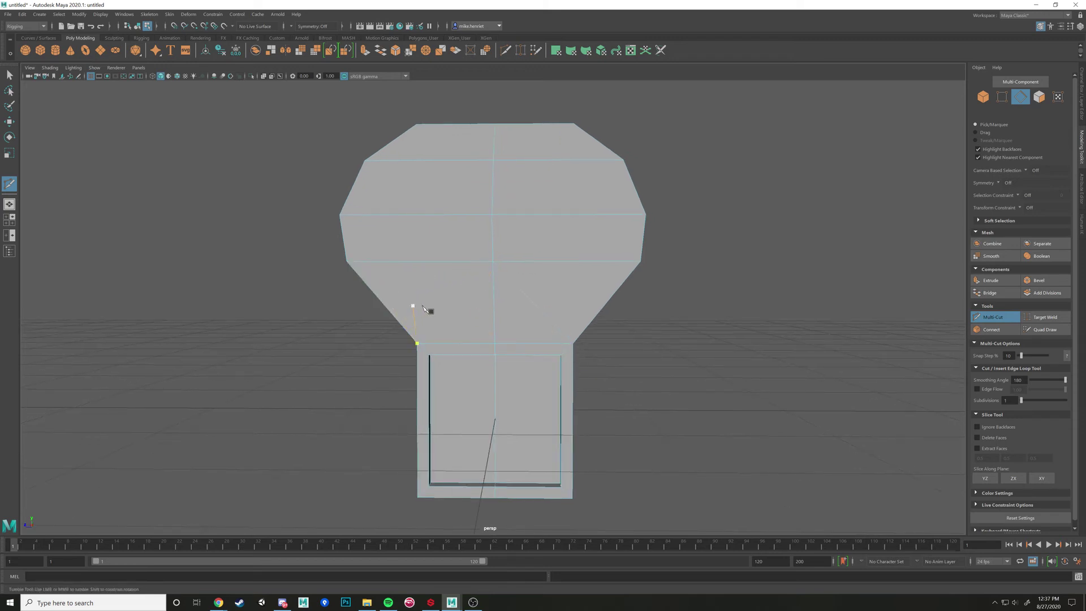
key(ctrl+z)
key(ctrl+z)
key(w)
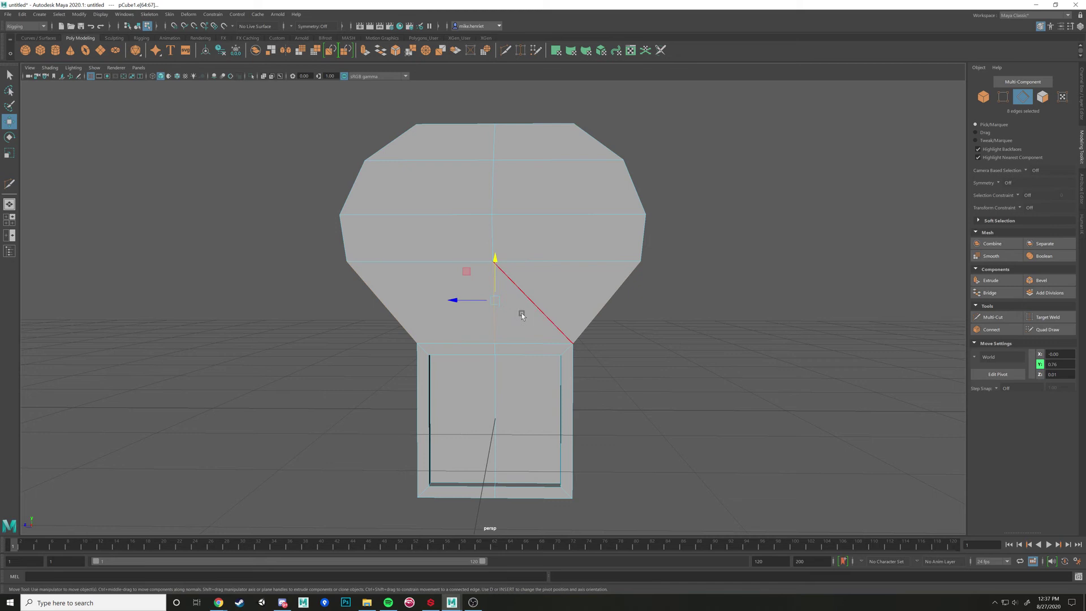
- Select the vertical edge loop running through the diagonally cut front face to check its path
alt+drag(521, 314, 547, 320)
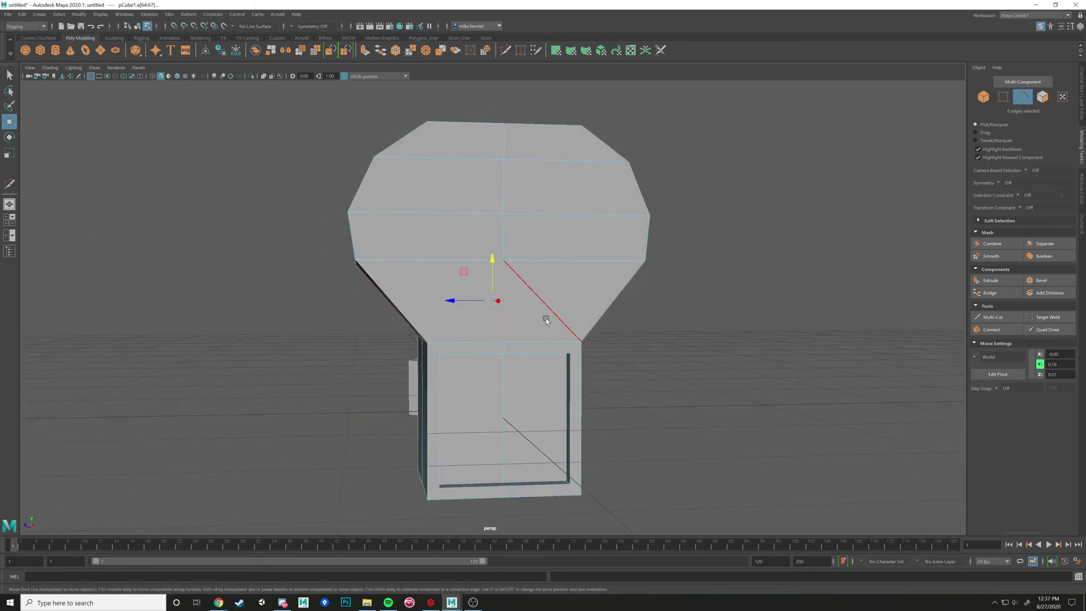
click(503, 284)
double_click(508, 332)
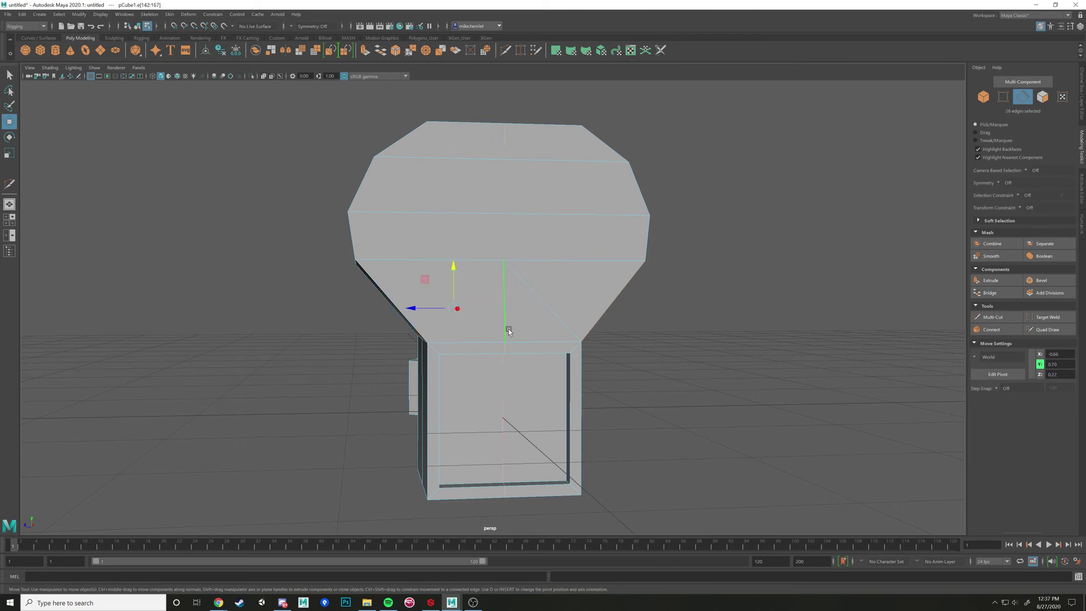
alt+drag(494, 140, 485, 151)
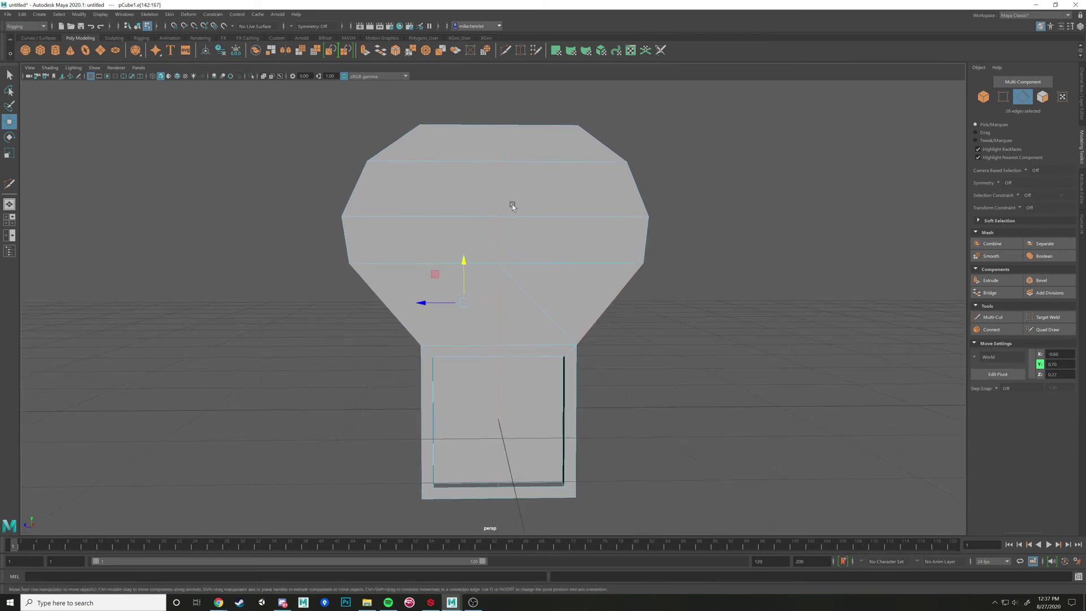
- Delete the central vertical edge on the front face's lower slope, and try to delete the half neck edge on the diagonal's side
click(500, 298)
key(Delete)
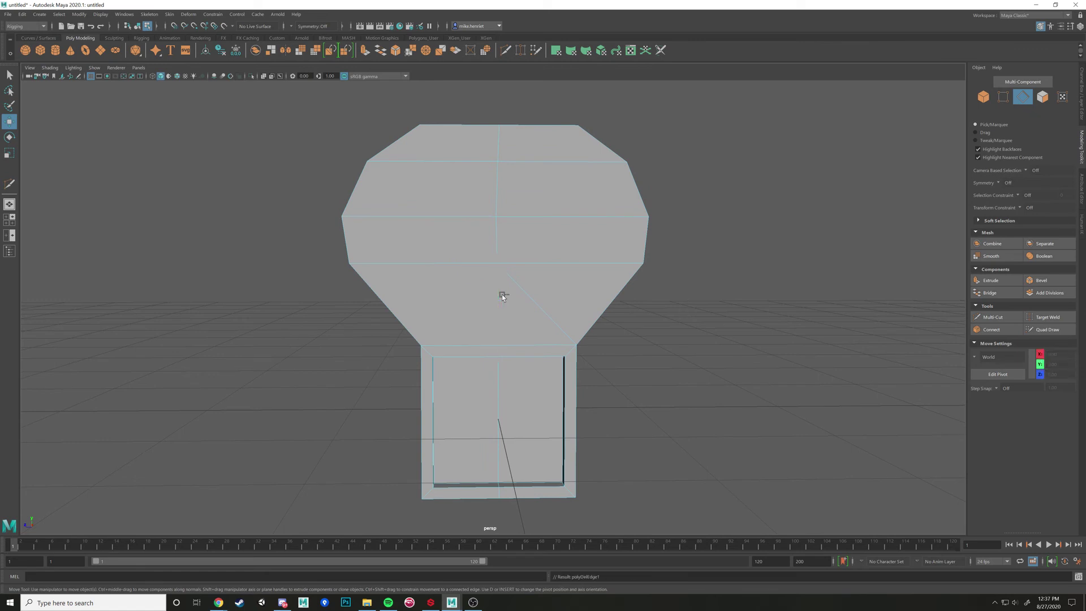
click(515, 345)
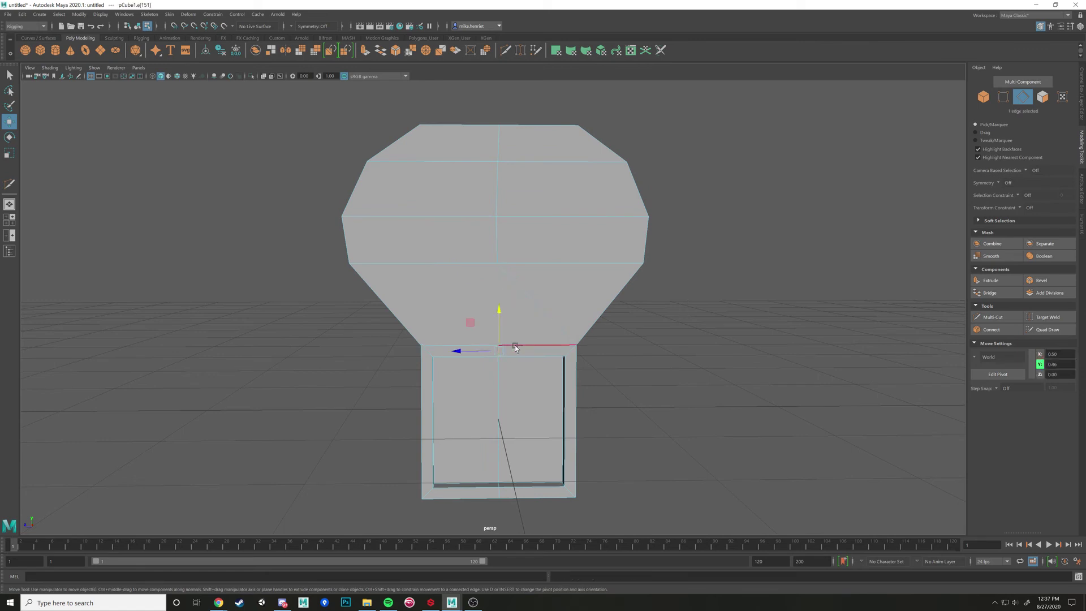
key(Delete)
- Select the sloping side edge together with the diagonal's edge loop to check how the loop continues around the model
alt+drag(507, 310, 519, 287)
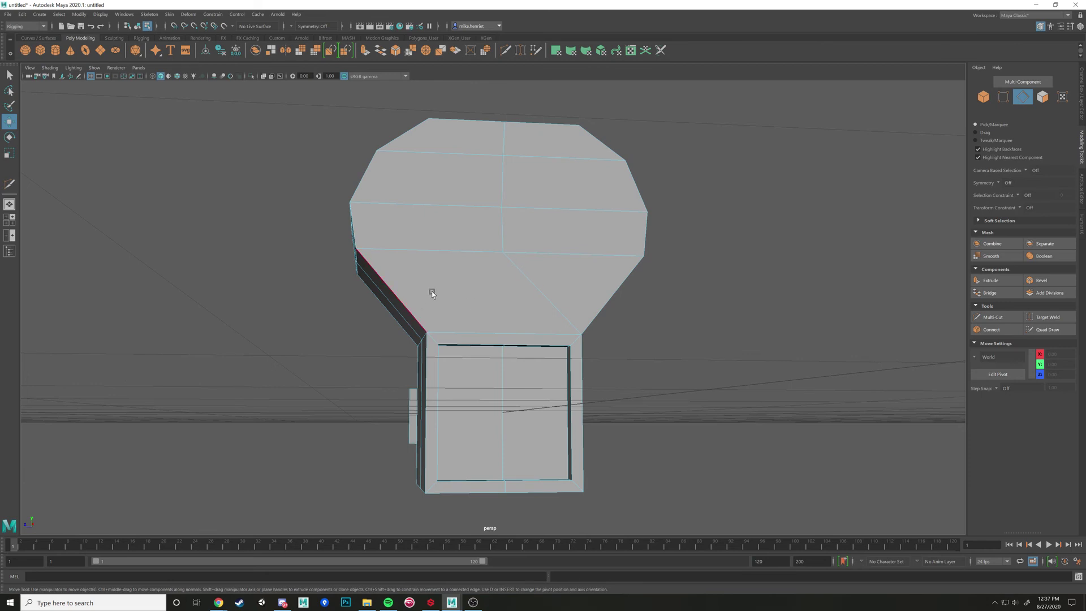
click(401, 294)
shift+double_click(540, 291)
alt+drag(512, 331, 536, 323)
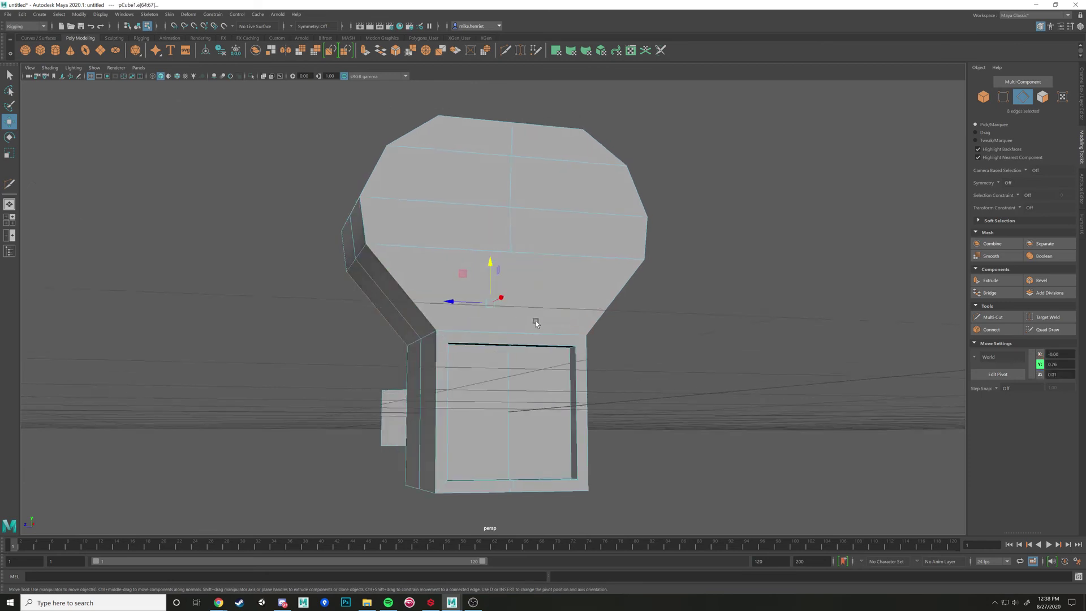
- Select the front face beside the diagonal cut to examine its four-sided outline
right_drag(428, 293, 431, 321)
click(526, 314)
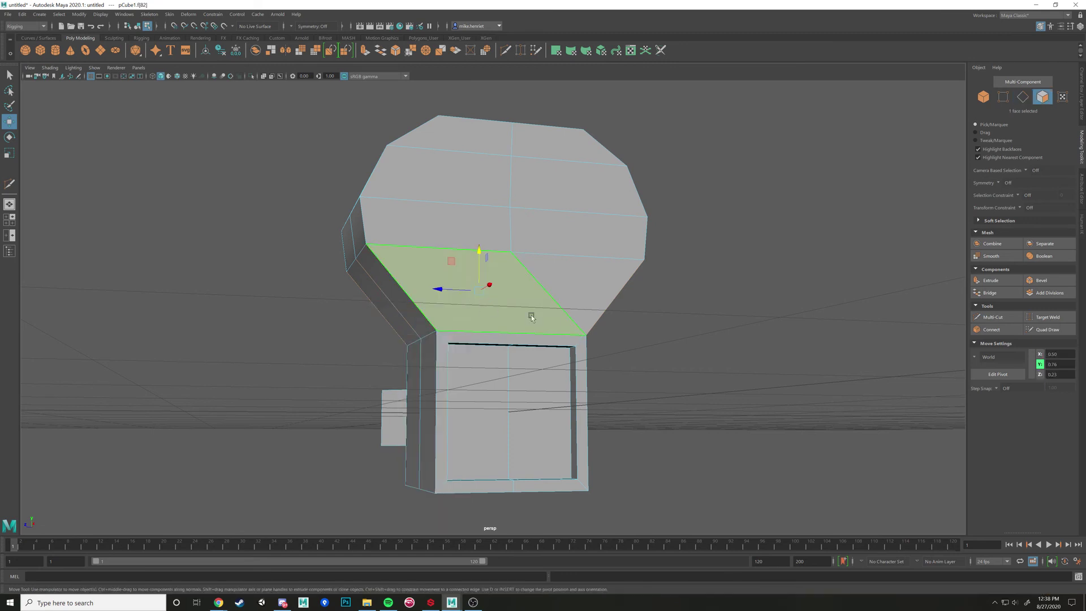
alt+drag(570, 305, 531, 339)
scroll(333, 307, up, 3)
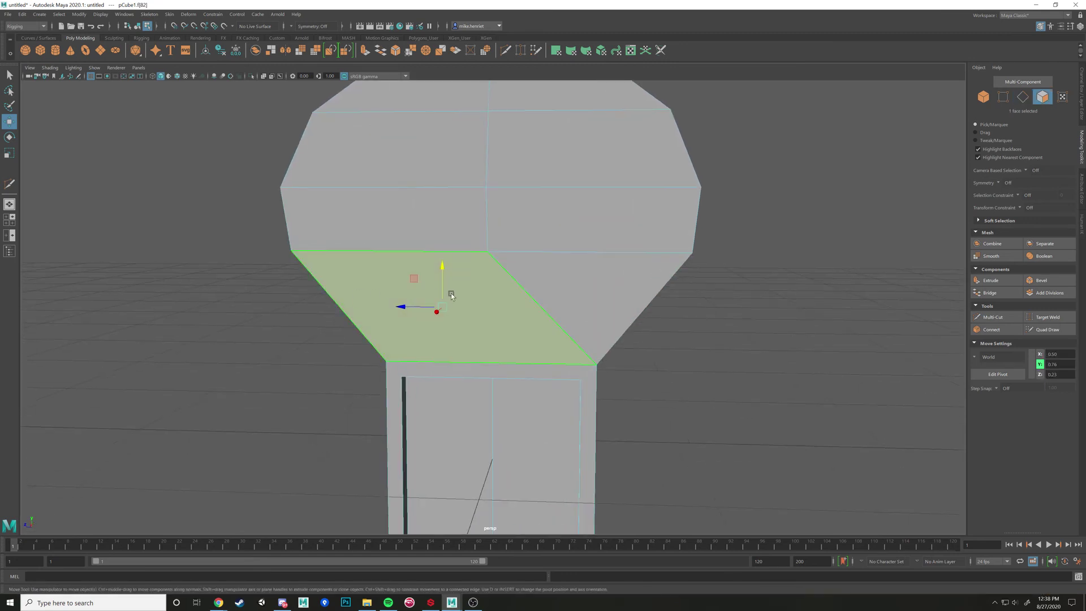
- Delete the horizontal edges below the bulge on the diagonal's side, around the front, side and back faces
right_drag(574, 245, 572, 225)
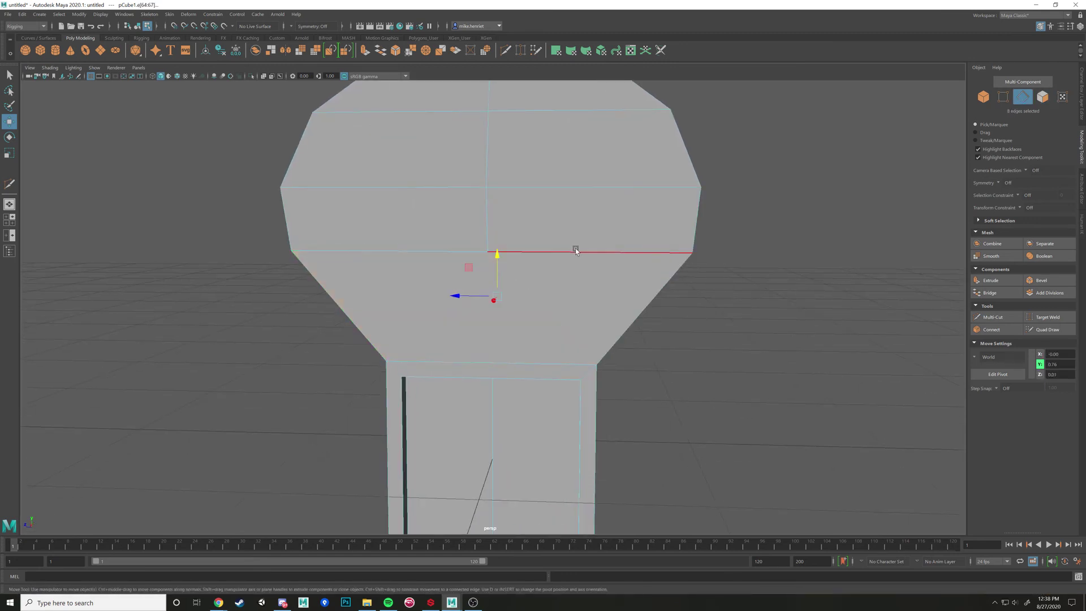
click(576, 251)
key(Delete)
alt+drag(584, 241, 538, 238)
click(635, 254)
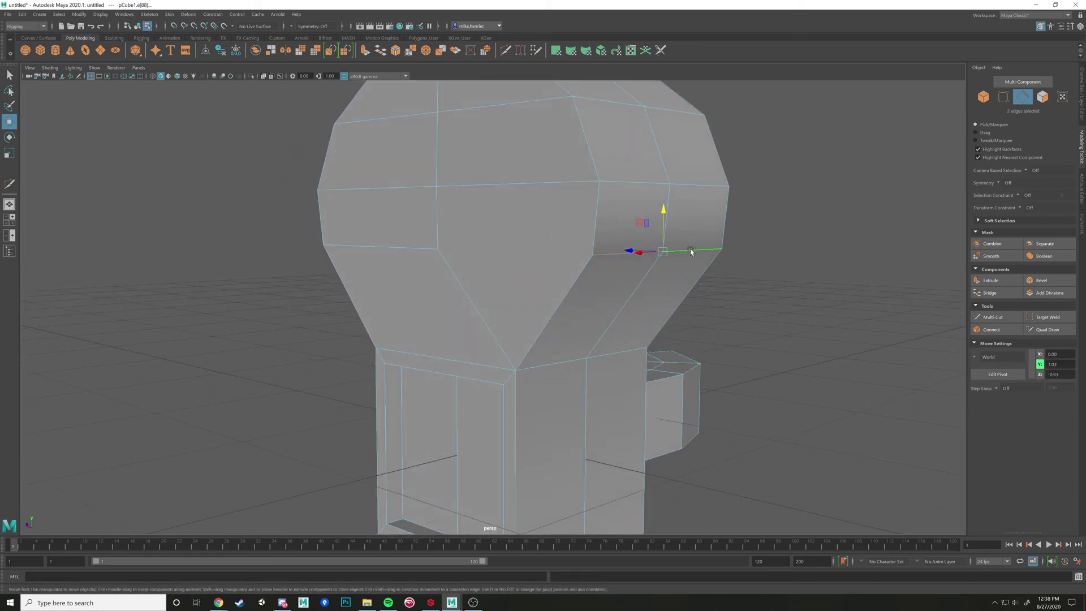
key(Delete)
alt+drag(689, 256, 618, 255)
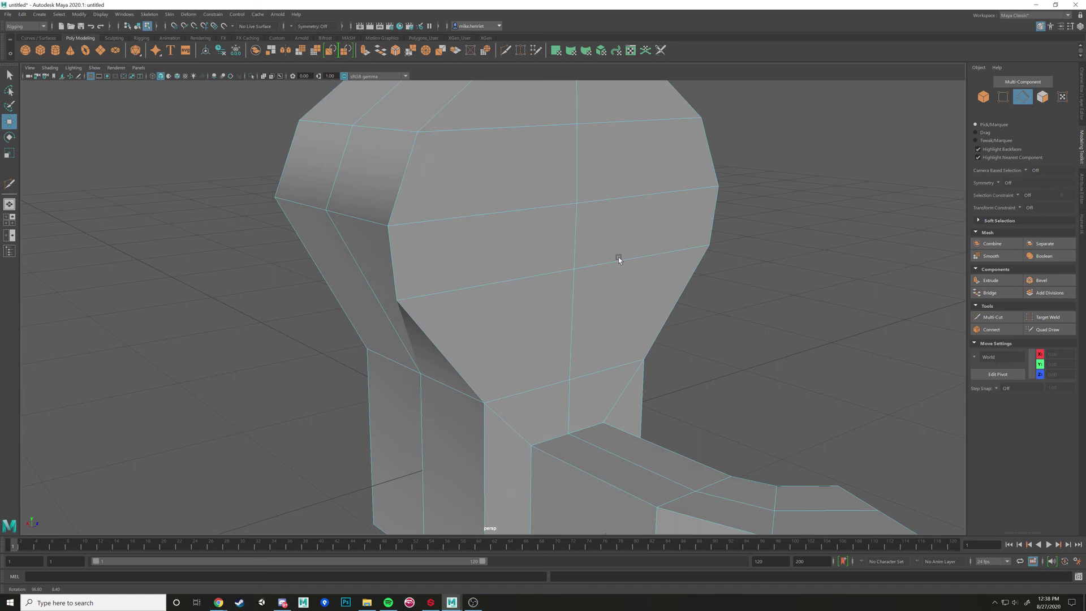
click(482, 279)
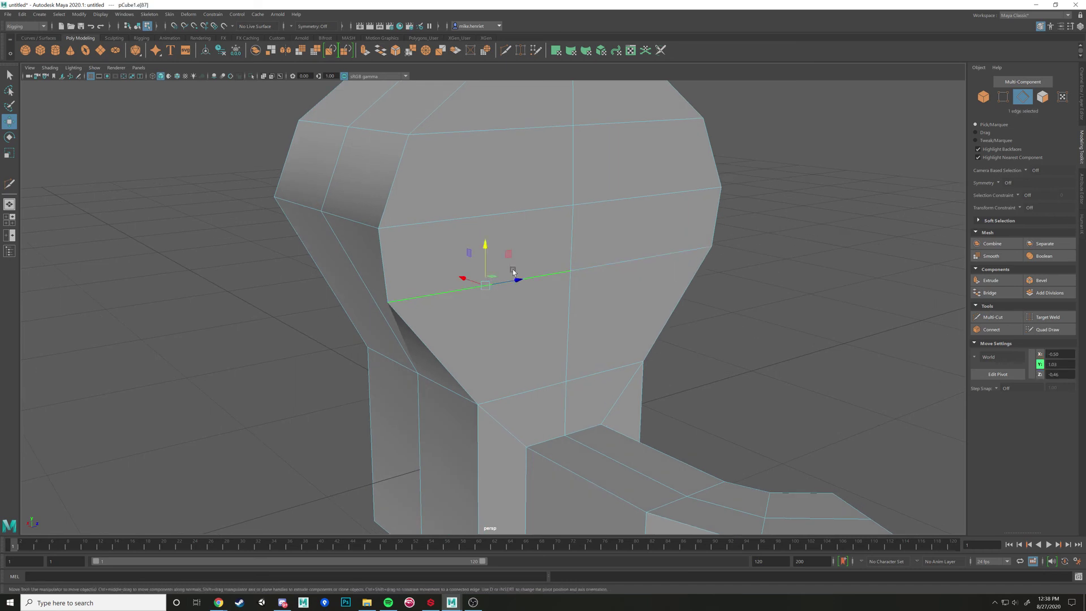
key(Delete)
alt+drag(451, 276, 543, 269)
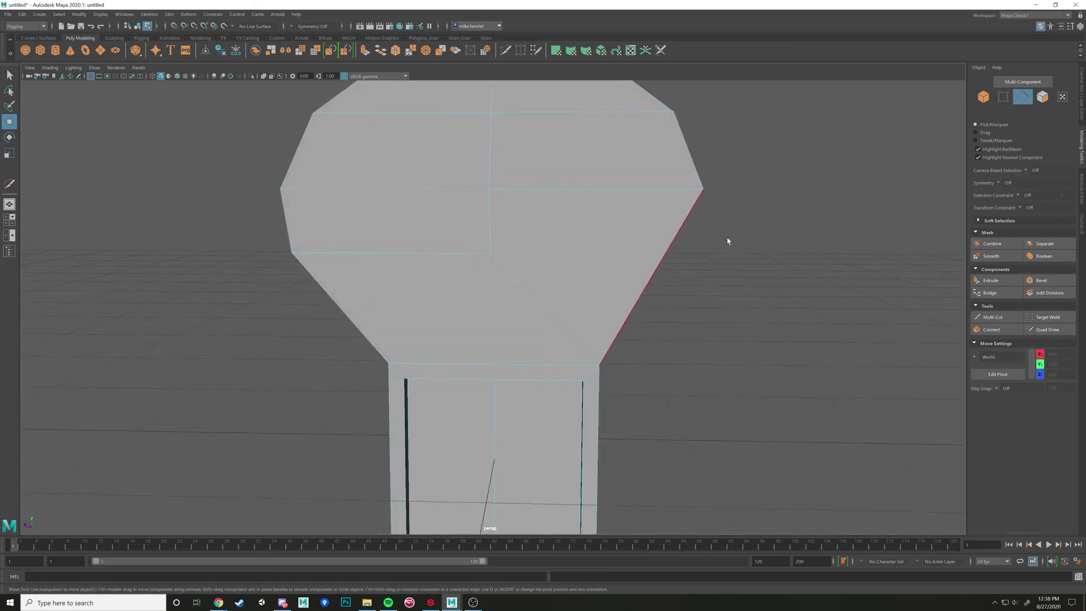
- Select the edge loop running through the diagonal cut, examine its path around the bulge, and clear the selection
click(368, 303)
double_click(524, 293)
scroll(519, 293, down, 3)
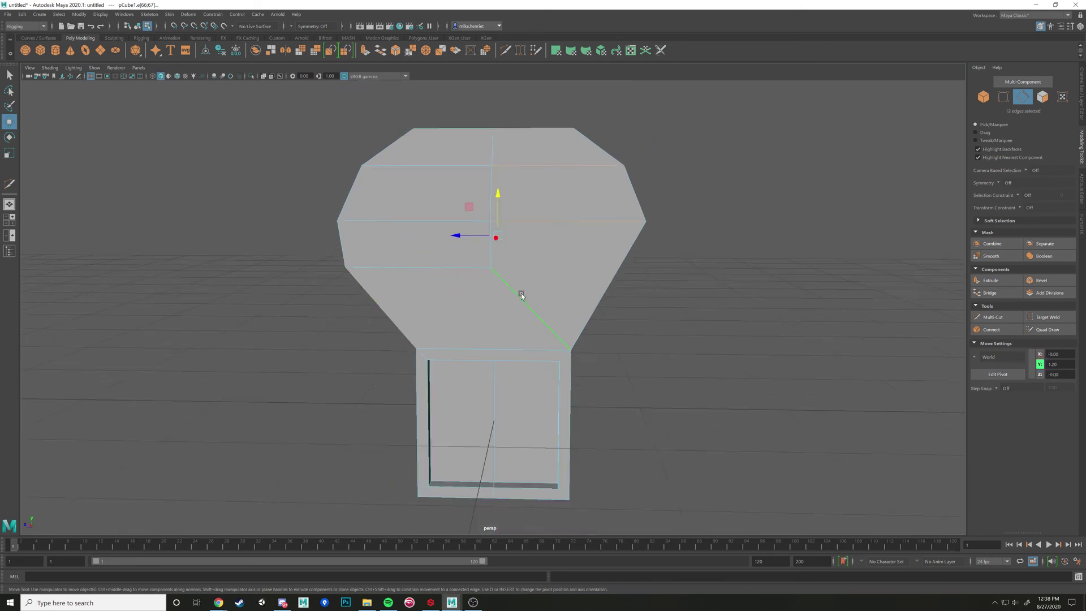
alt+drag(428, 311, 470, 305)
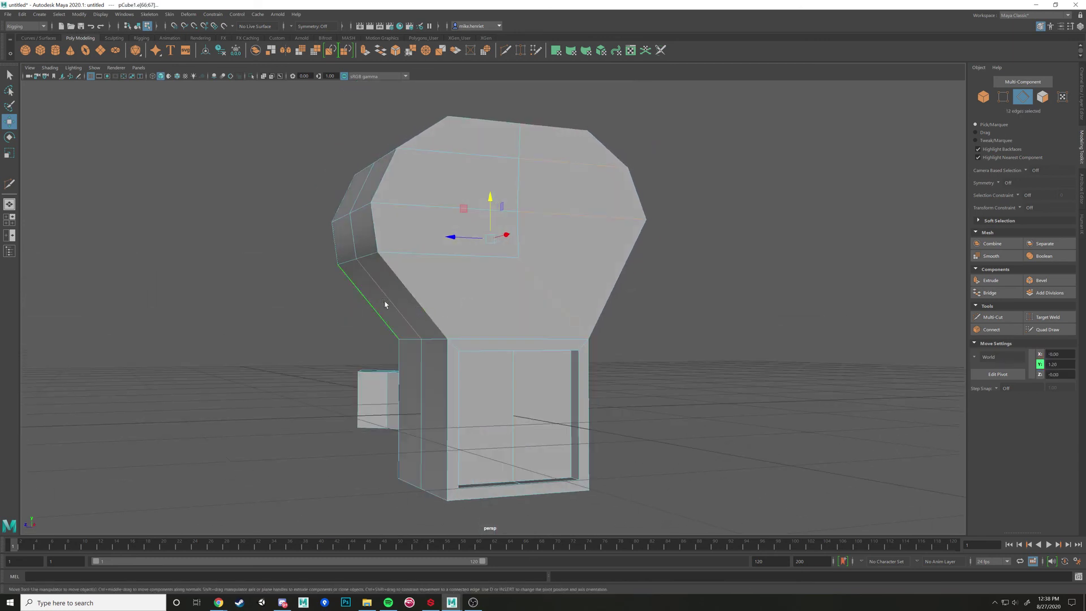
alt+drag(563, 198, 545, 264)
click(578, 390)
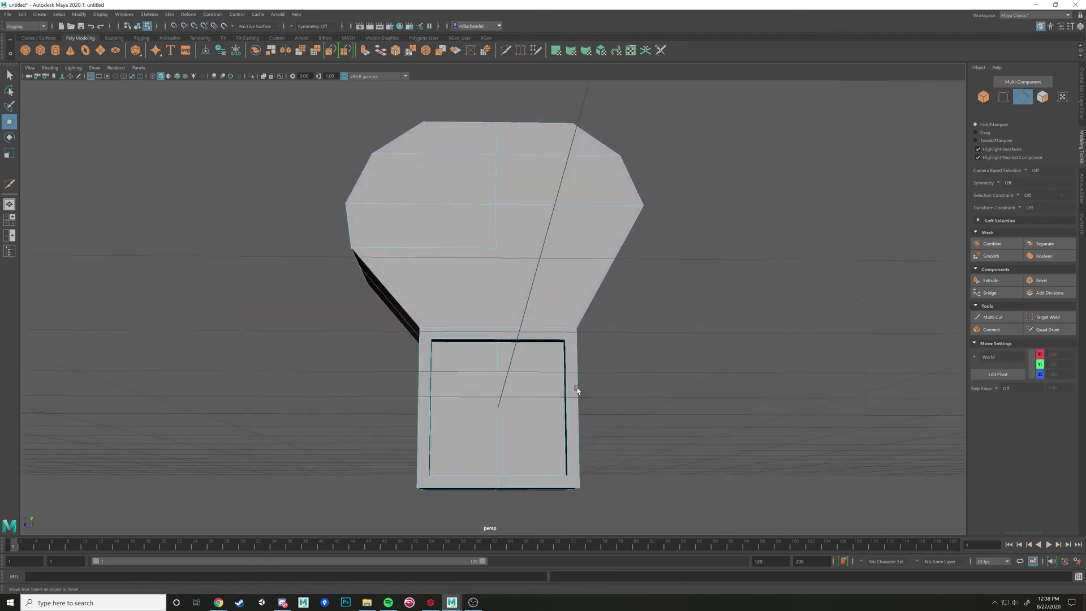
- Try to move the vertex at the middle of the front recess's upper edge, and undo the change
scroll(578, 392, up, 4)
alt+middle_drag(589, 404, 551, 284)
scroll(551, 284, up, 3)
mouse_move(551, 284)
alt+mouse_down()
mouse_move(582, 283)
mouse_move(558, 281)
alt+mouse_up()
right_click(559, 284)
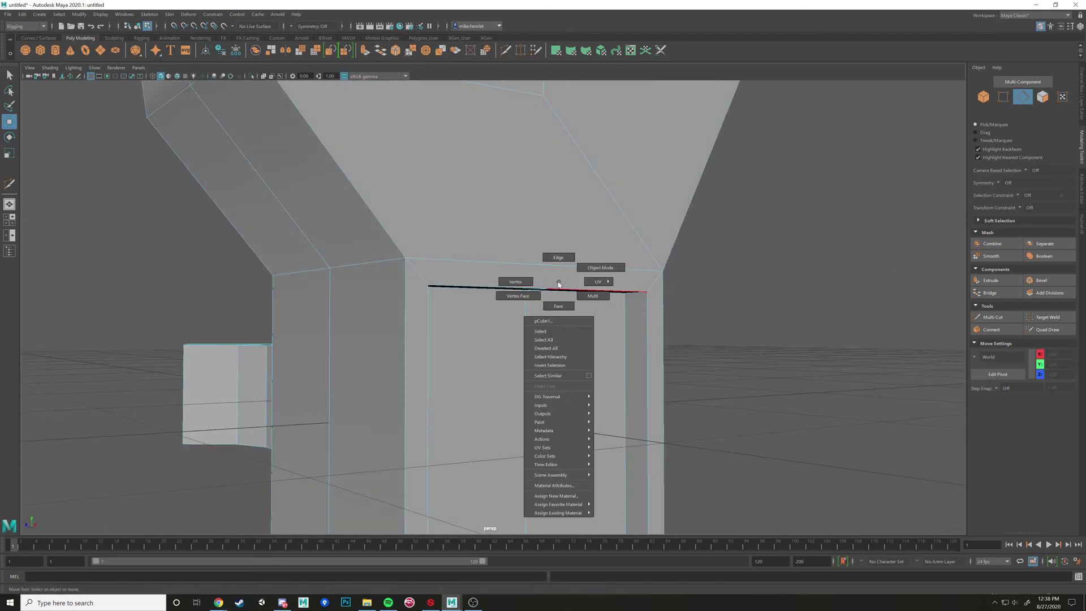
right_drag(564, 313, 517, 285)
click(546, 290)
alt+drag(558, 331, 543, 311)
drag(517, 226, 516, 225)
key(ctrl+z)
- Delete the central vertical edge loop through the front recess together with its vertices
right_drag(504, 286, 508, 266)
double_click(500, 284)
key(ctrl+Delete)
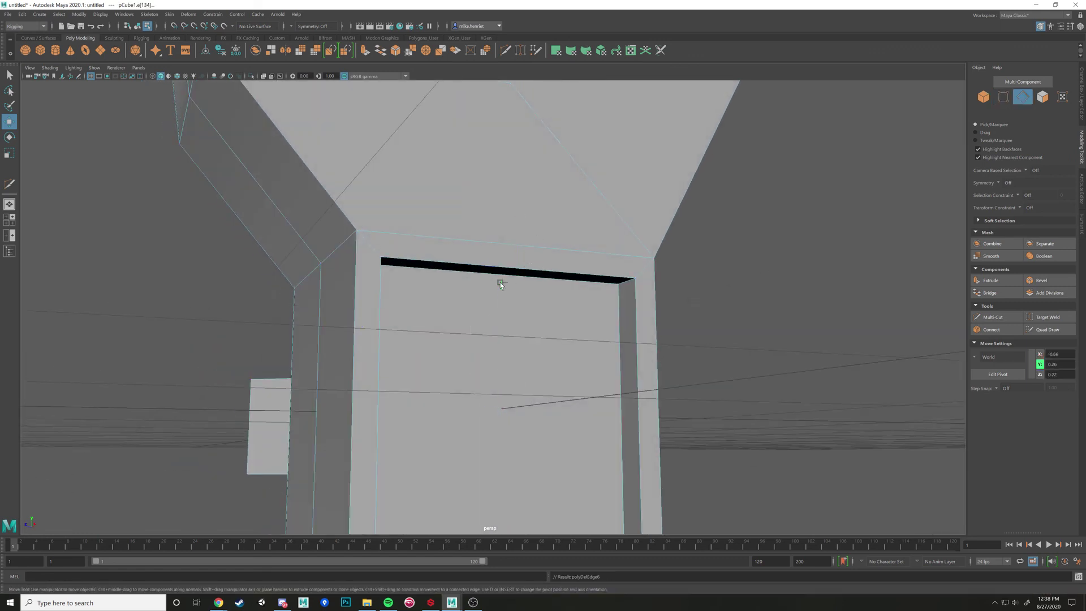
- Examine the front and side of the model to see how the diagonal edge connects the bulge's edges to the neck corner
scroll(522, 266, down, 5)
alt+drag(510, 305, 486, 322)
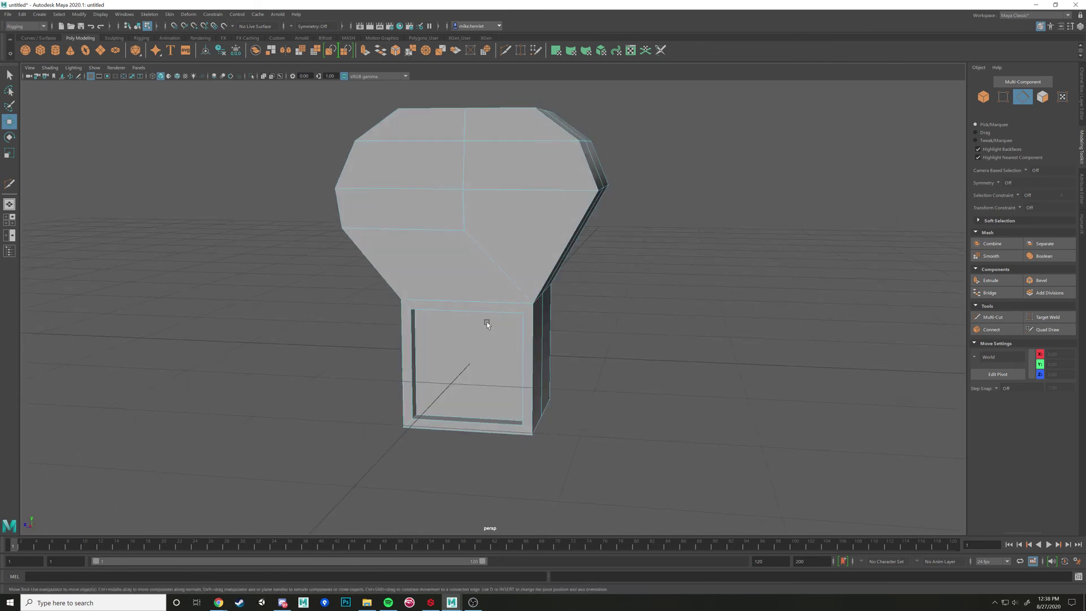
alt+right_drag(486, 321, 505, 348)
alt+drag(505, 348, 501, 304)
alt+middle_drag(499, 240, 495, 293)
alt+drag(495, 293, 471, 303)
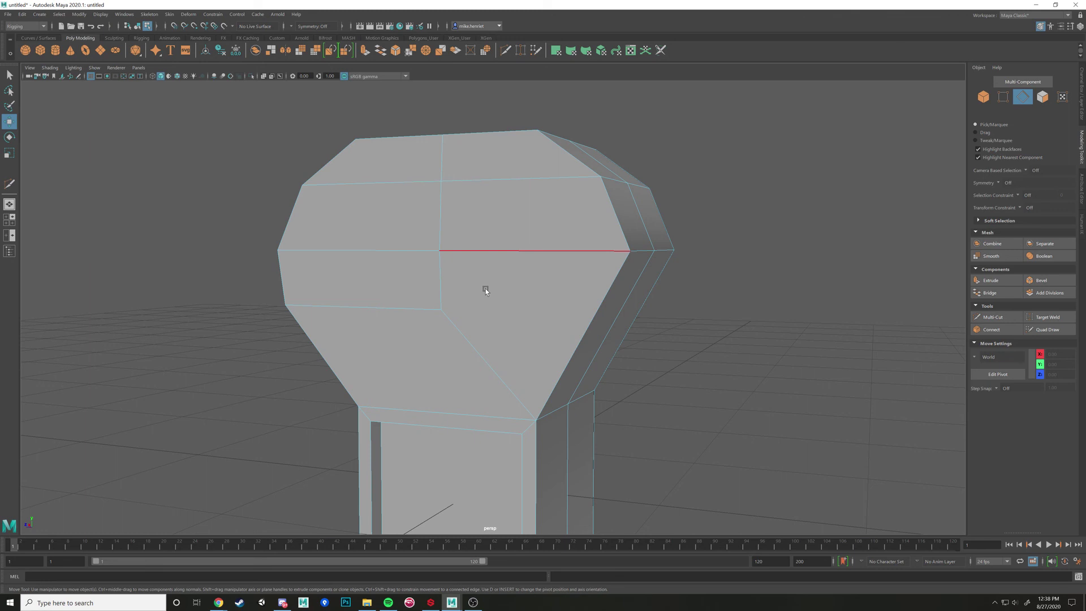
alt+right_drag(634, 286, 578, 294)
alt+middle_drag(578, 294, 556, 274)
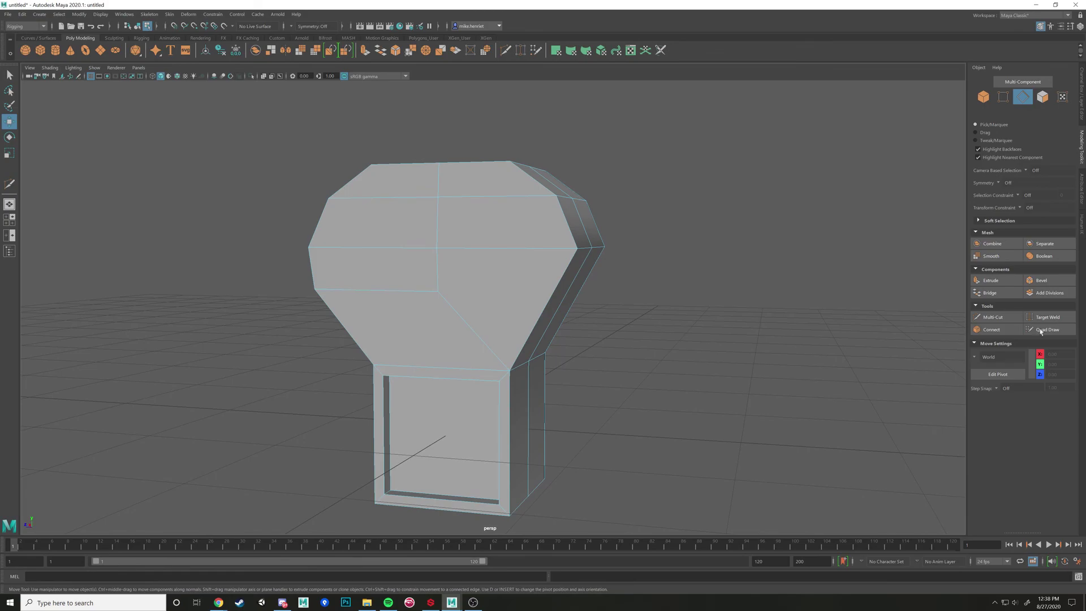